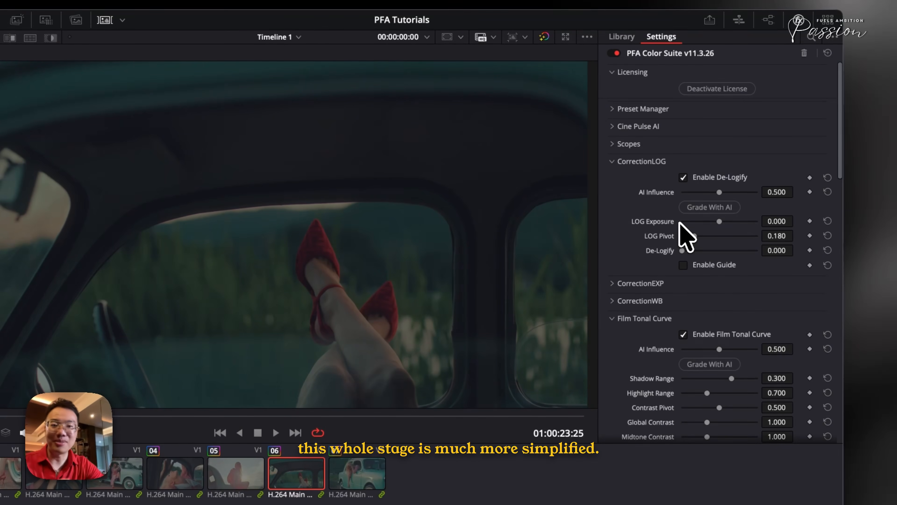
Grade the shot's log correction and exposure correction with AI at an AI Influence of 0.500.
click(710, 208)
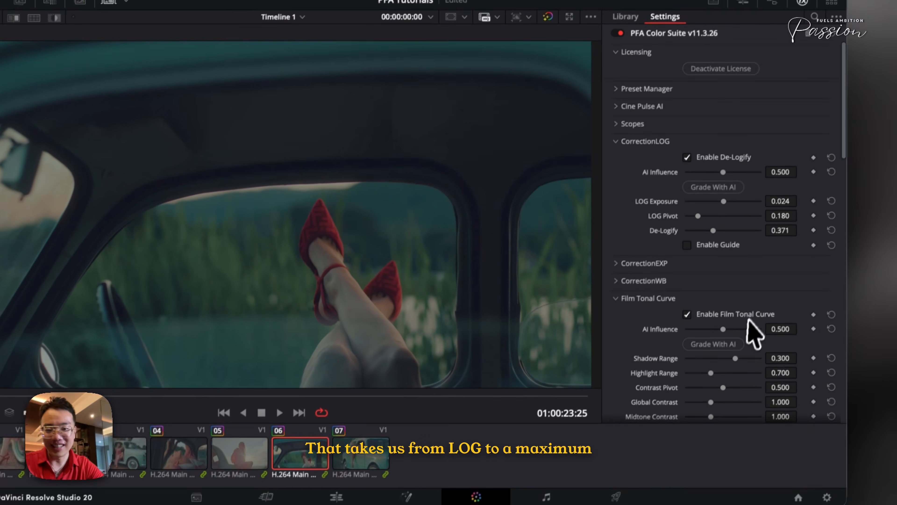
scroll(752, 334, down, 2)
click(665, 227)
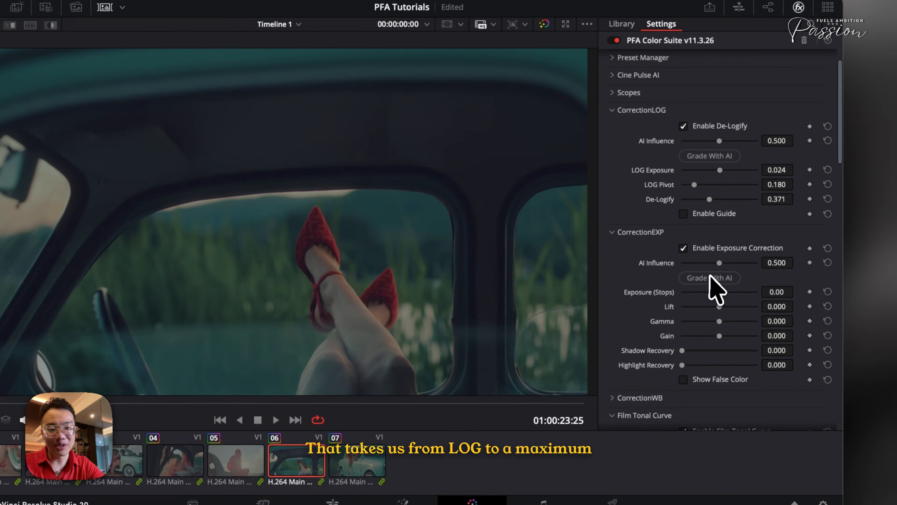
click(714, 272)
Grade the shot's white balance correction with AI at an AI Influence of 0.500.
scroll(650, 329, down, 2)
click(648, 323)
scroll(650, 329, down, 2)
click(728, 334)
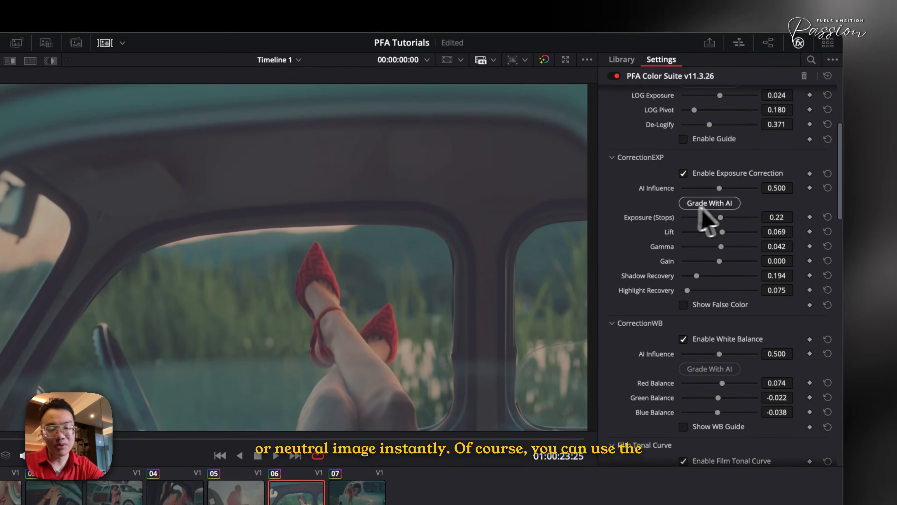
Try several AI Influence levels for the exposure correction, including 0.899, and regrade it with AI at 0.116.
drag(719, 153, 710, 152)
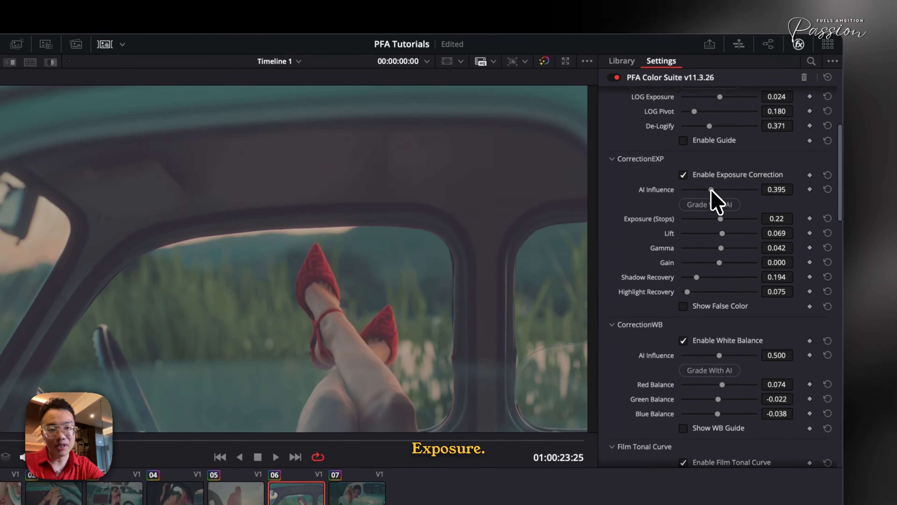
click(710, 201)
click(698, 200)
scroll(753, 235, up, 1)
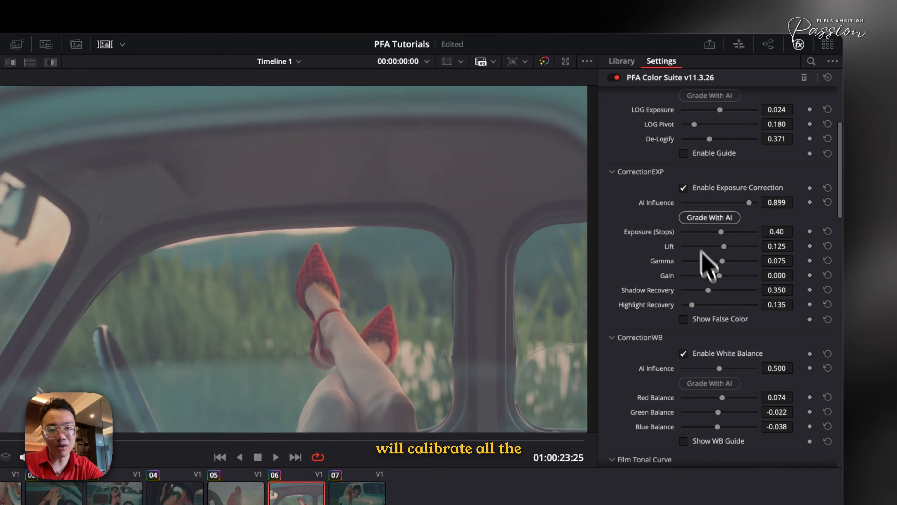
click(691, 202)
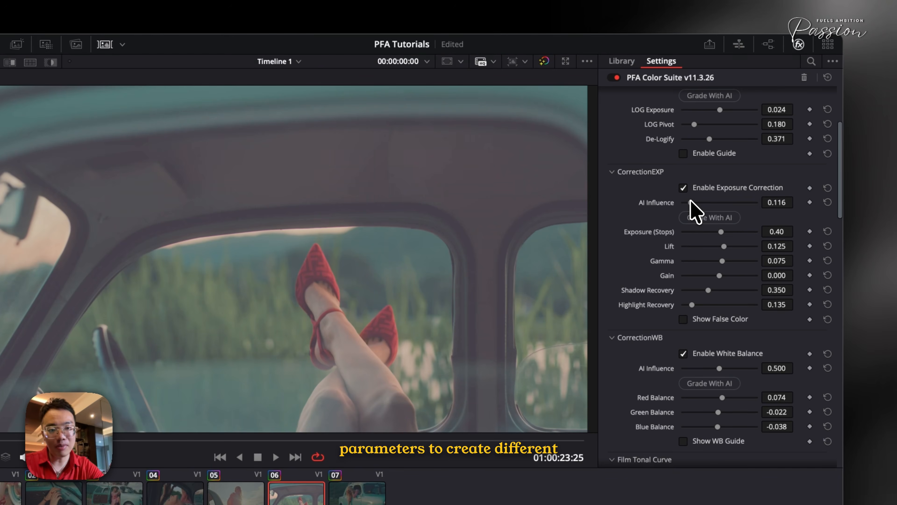
click(693, 218)
Regrade the log correction with AI at influences of 0.822 and 0.643, ending with 0.775.
scroll(742, 229, up, 4)
click(741, 164)
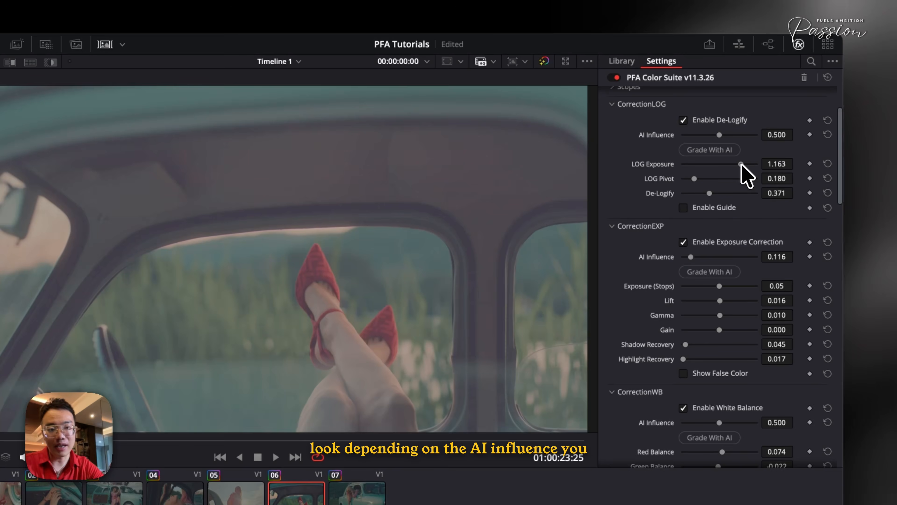
click(724, 150)
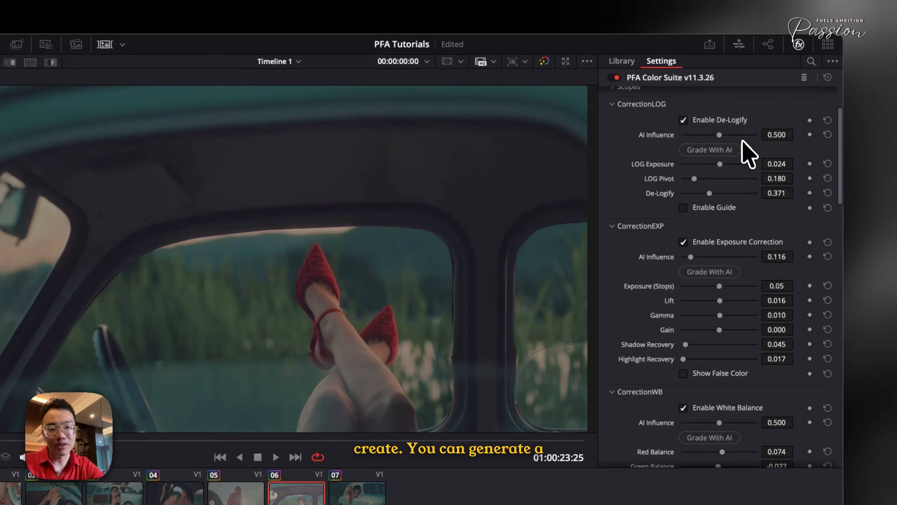
click(743, 135)
click(723, 150)
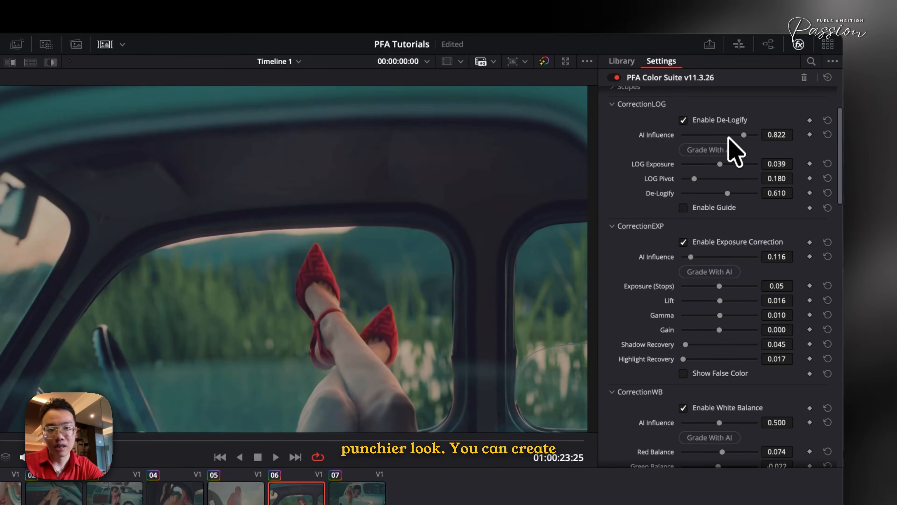
click(729, 135)
click(726, 149)
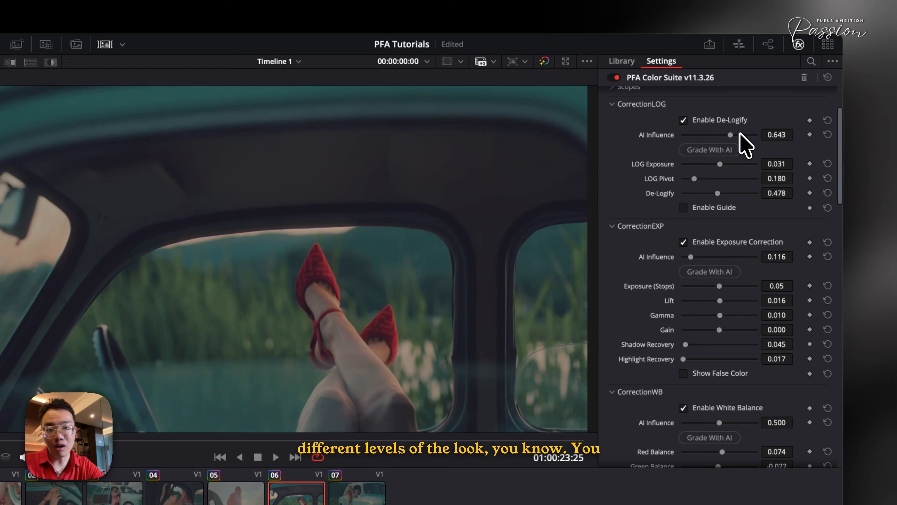
click(729, 147)
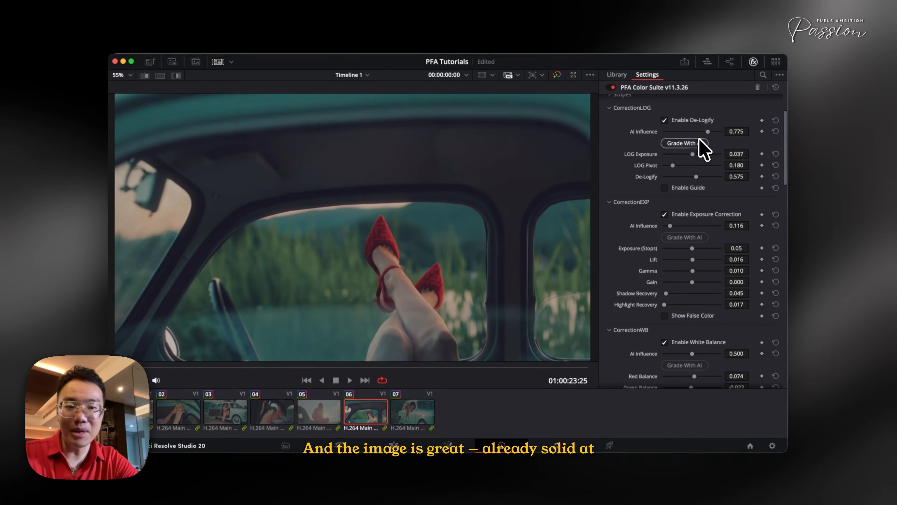
Generate a Cine Pulse AI look with skin protection on and Film Look Intensity at 1.000.
scroll(710, 223, up, 3)
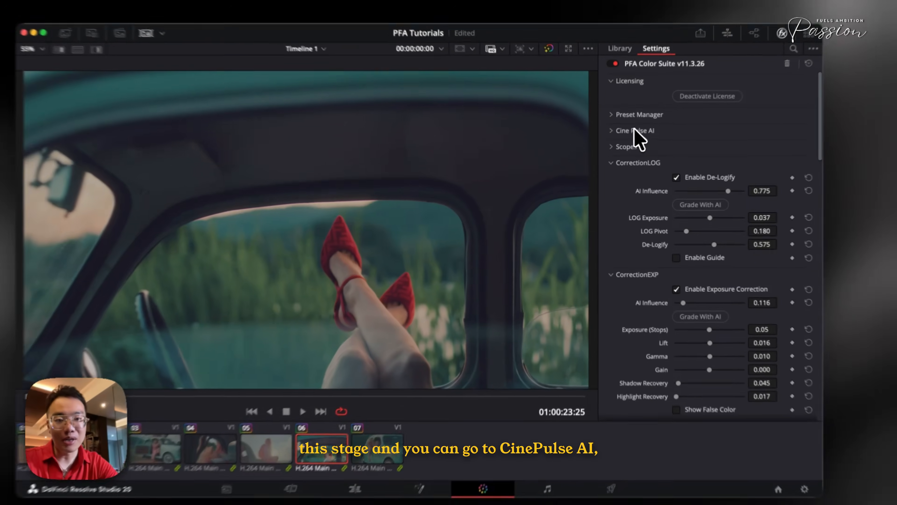
click(630, 144)
click(701, 186)
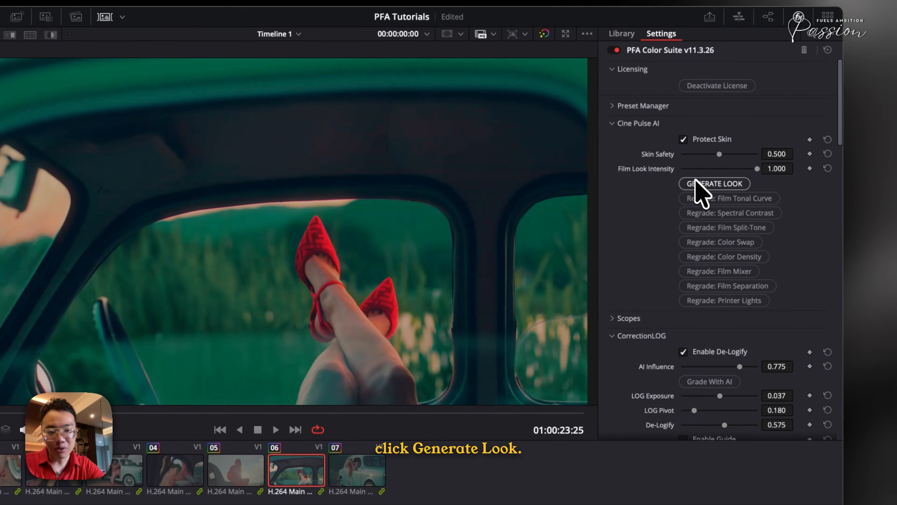
Collapse the log and exposure correction sections and look through the remaining grading parameters.
scroll(697, 200, down, 3)
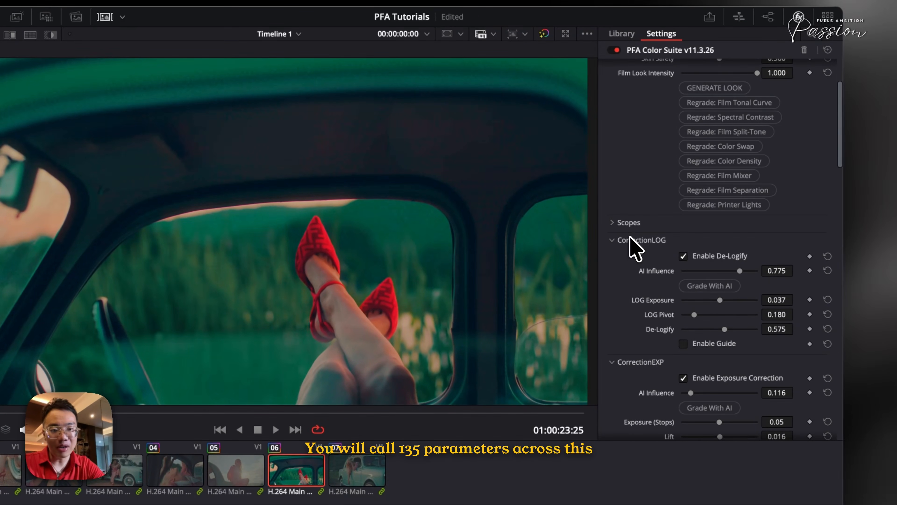
click(631, 245)
click(633, 261)
scroll(657, 336, down, 10)
scroll(661, 367, up, 10)
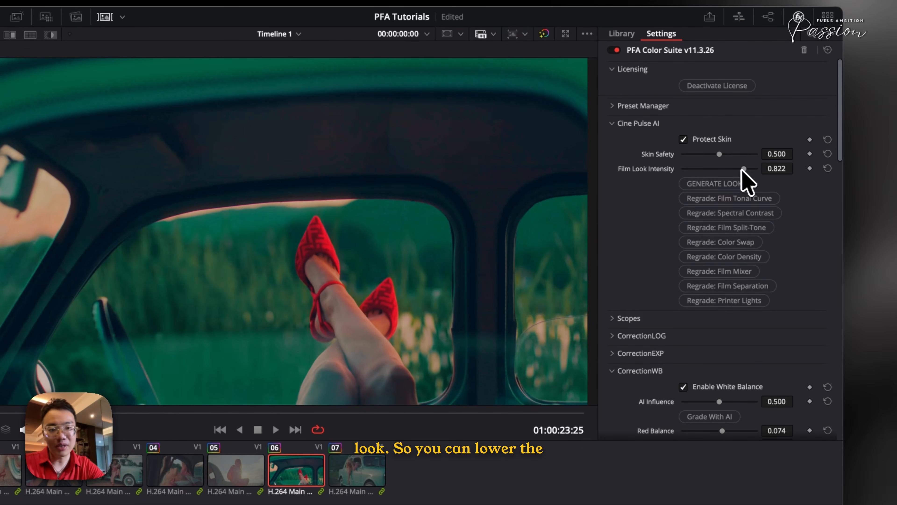
Regenerate the look at lower Film Look Intensity values, including 0.682, and finish at 0.558.
click(723, 182)
click(721, 184)
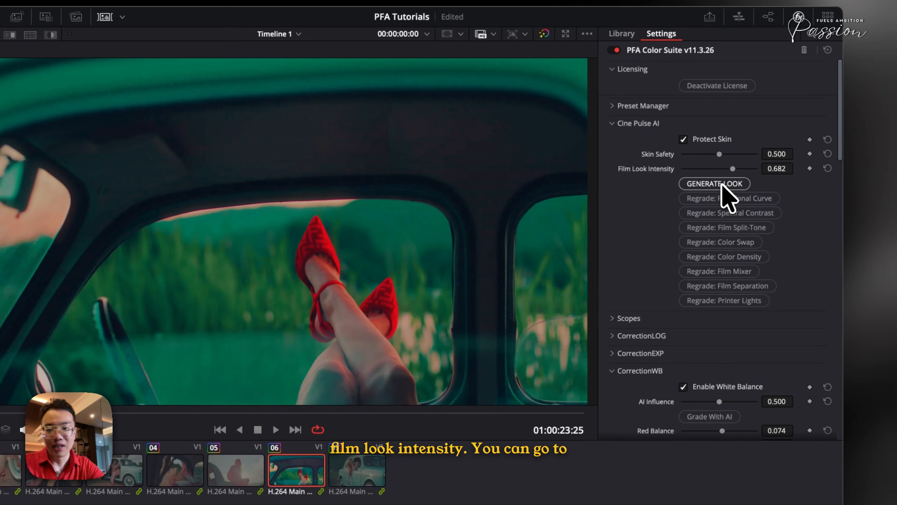
click(724, 182)
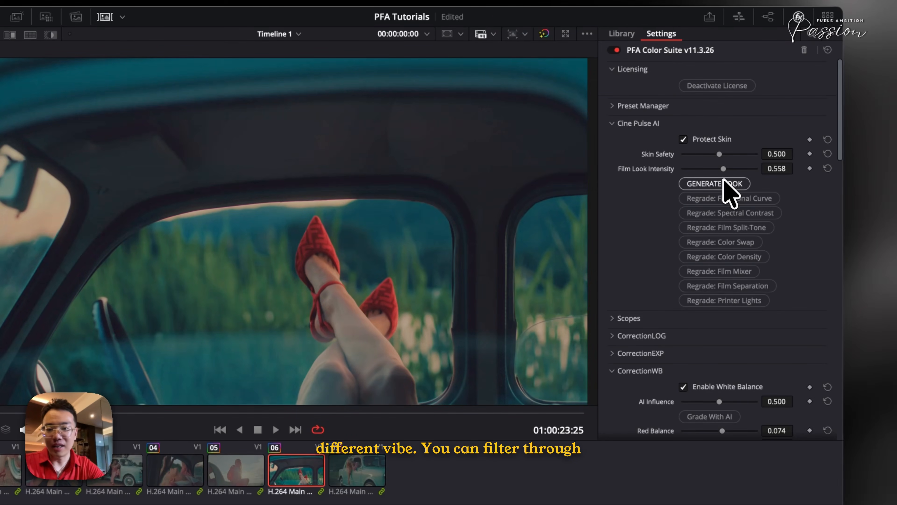
Copy the grade from clip 06 and paste it onto clips 05, 07, 04, 02, 03 and 01.
key(super+c)
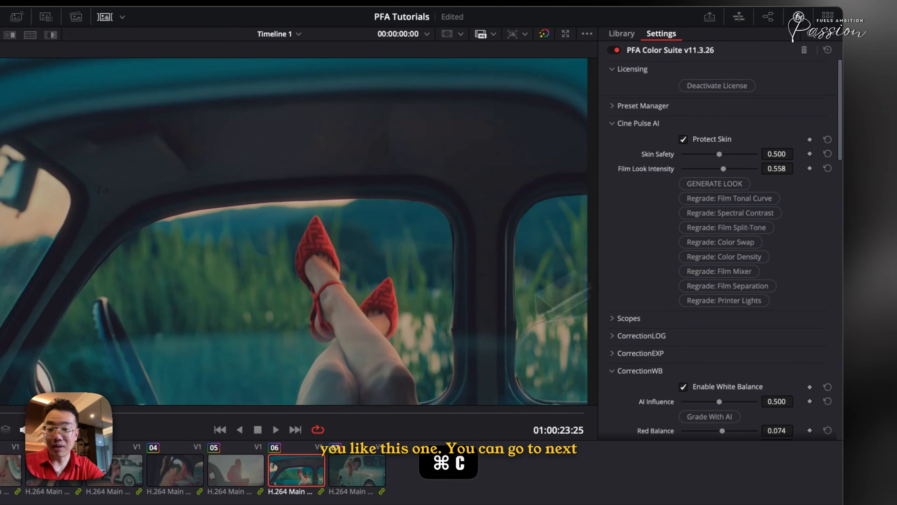
click(236, 472)
key(super+v)
click(402, 403)
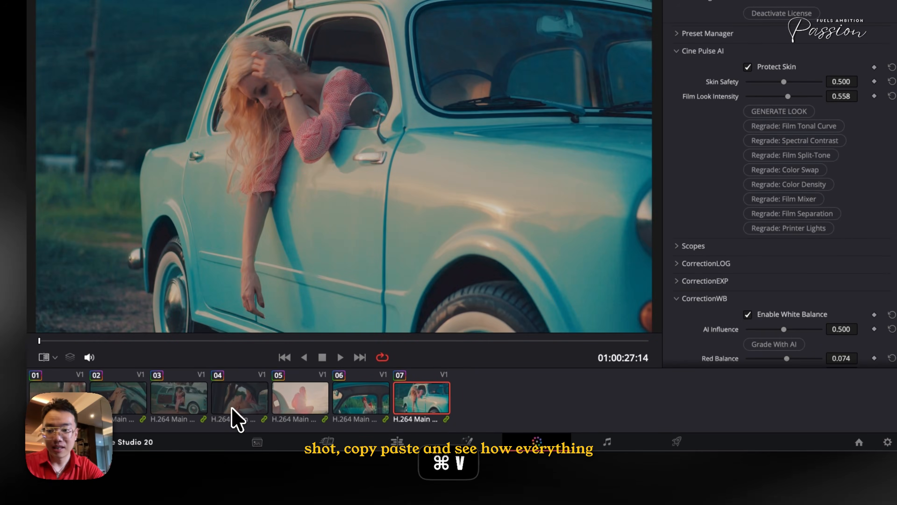
click(230, 406)
click(143, 406)
key(super+v)
click(196, 403)
key(super+v)
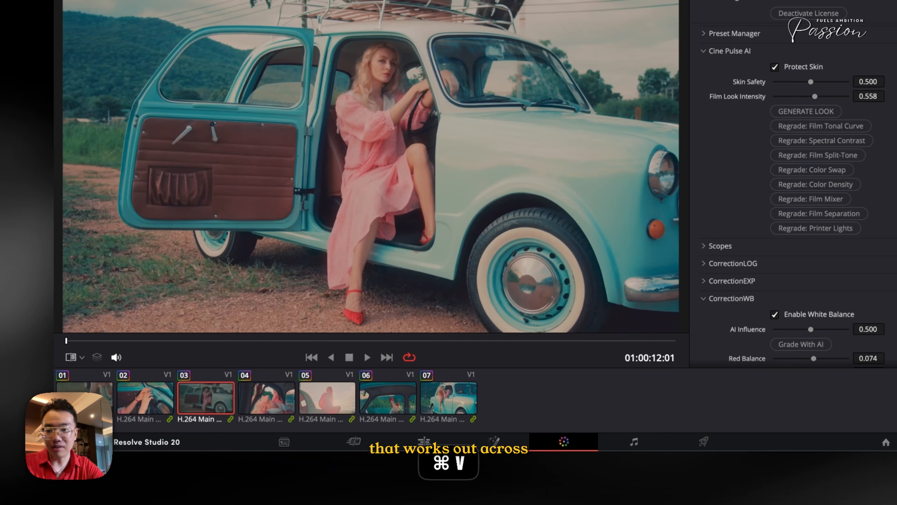
click(85, 400)
key(super+v)
Regrade the exposure correction of clip 03 with AI at an AI Influence of 0.116.
click(190, 397)
scroll(873, 219, down, 3)
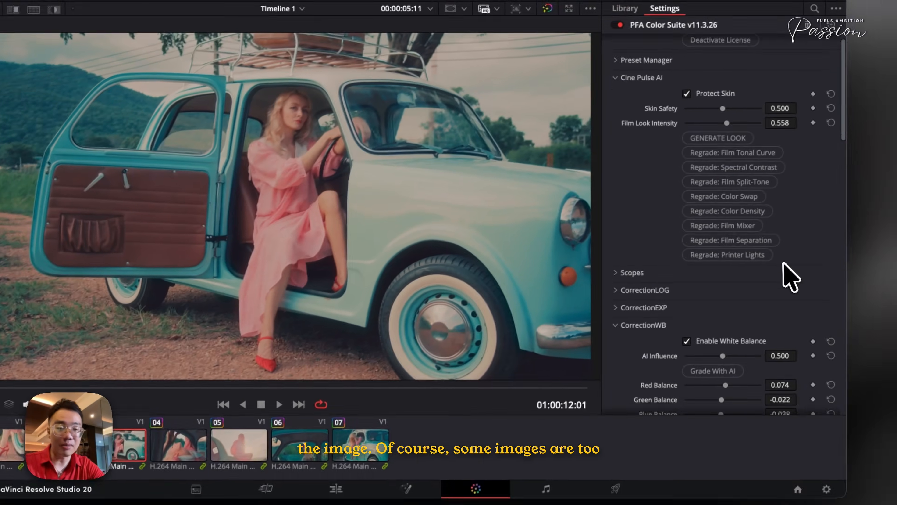
click(662, 279)
scroll(710, 283, down, 3)
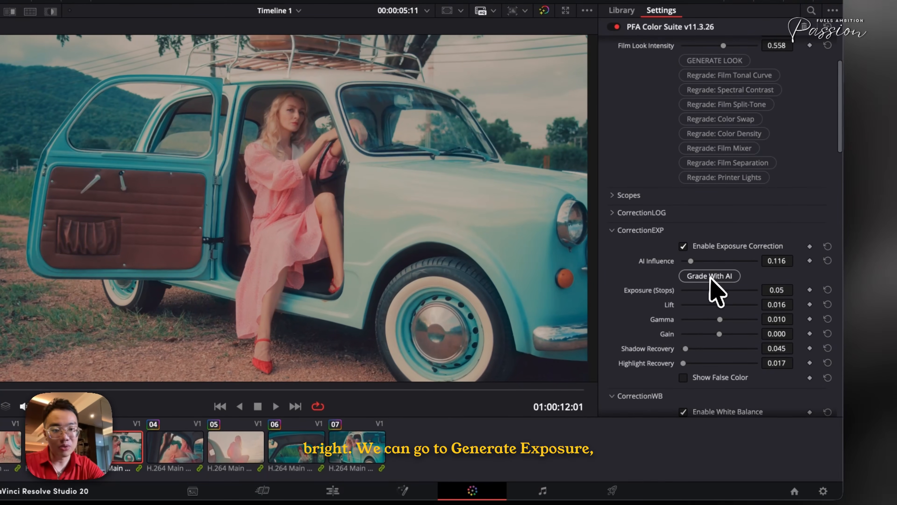
Lower the log correction's AI Influence on clip 03 to 0.589 and regrade it with AI.
click(655, 212)
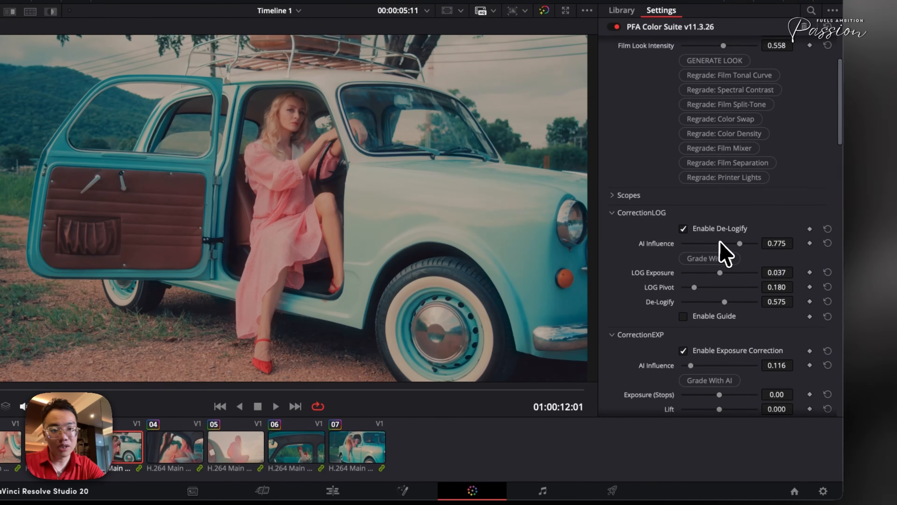
click(720, 258)
drag(720, 244, 725, 246)
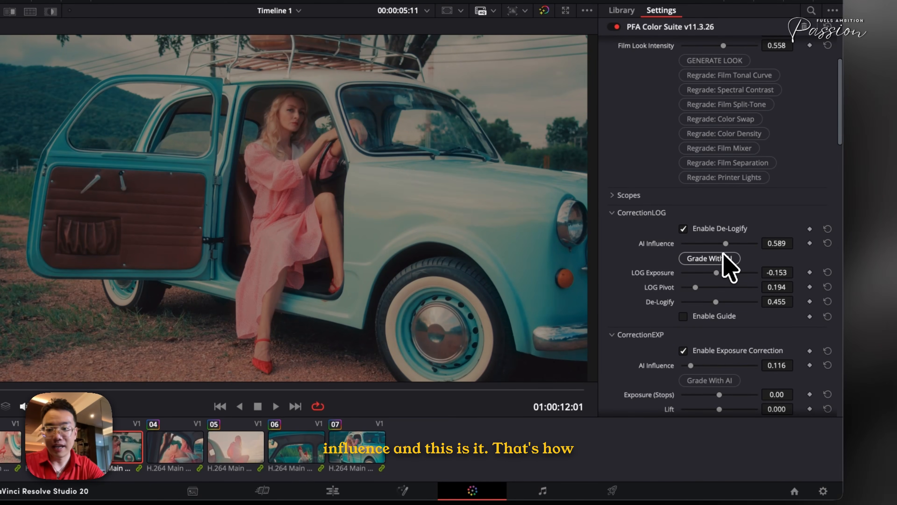
Copy the grade from clip 03 and paste it onto all clips from 01 to 07 at once.
key(super+c)
click(367, 439)
shift+click(11, 438)
key(super+v)
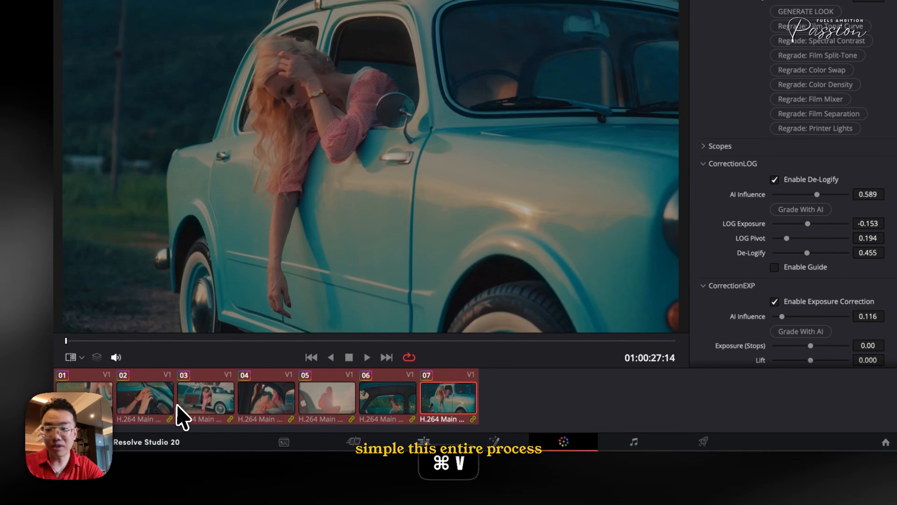
Review the pasted grade on each clip of the timeline and return to clip 03.
click(202, 420)
click(275, 417)
click(325, 421)
click(392, 422)
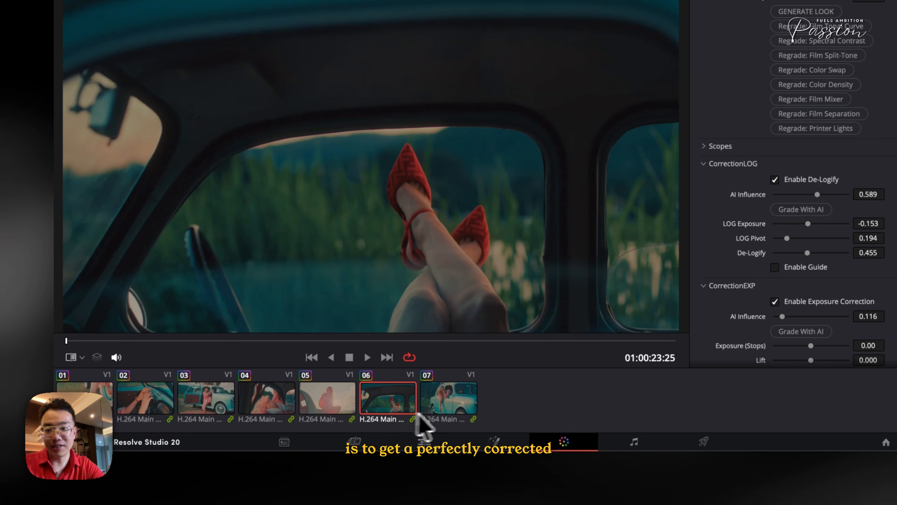
click(446, 415)
click(203, 412)
click(139, 410)
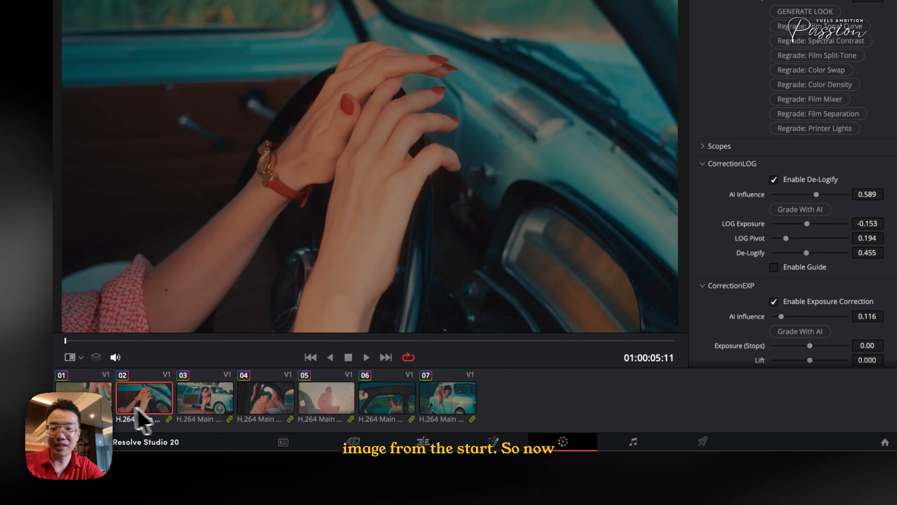
click(85, 406)
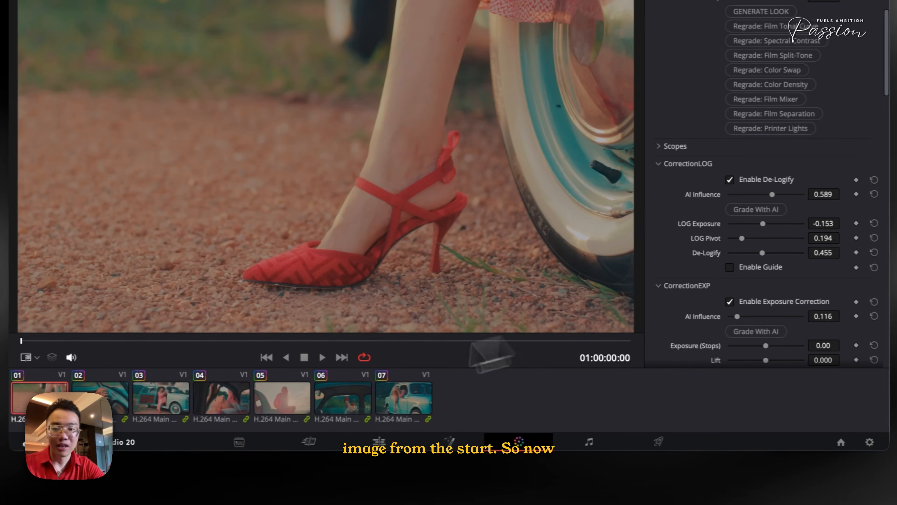
click(281, 406)
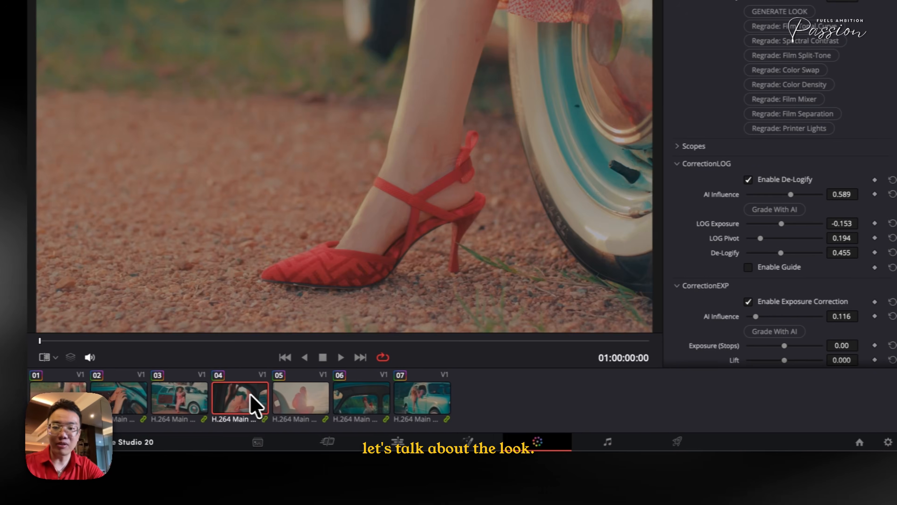
click(200, 402)
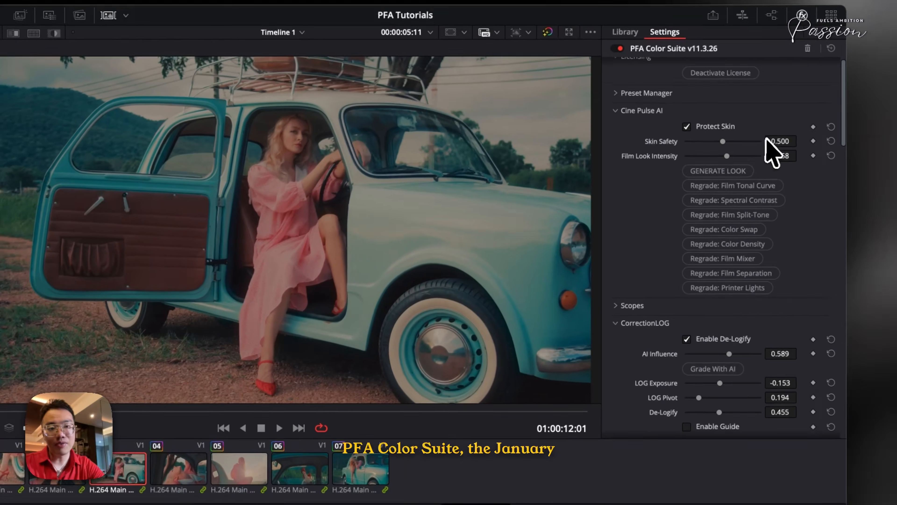
Generate several AI looks for clip 03 at varying Film Look Intensity values, ending at 0.574.
click(720, 171)
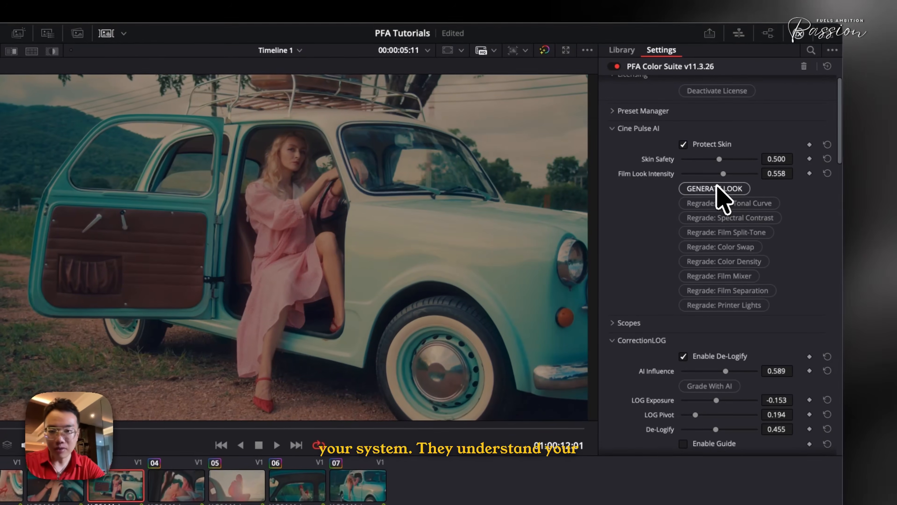
click(718, 187)
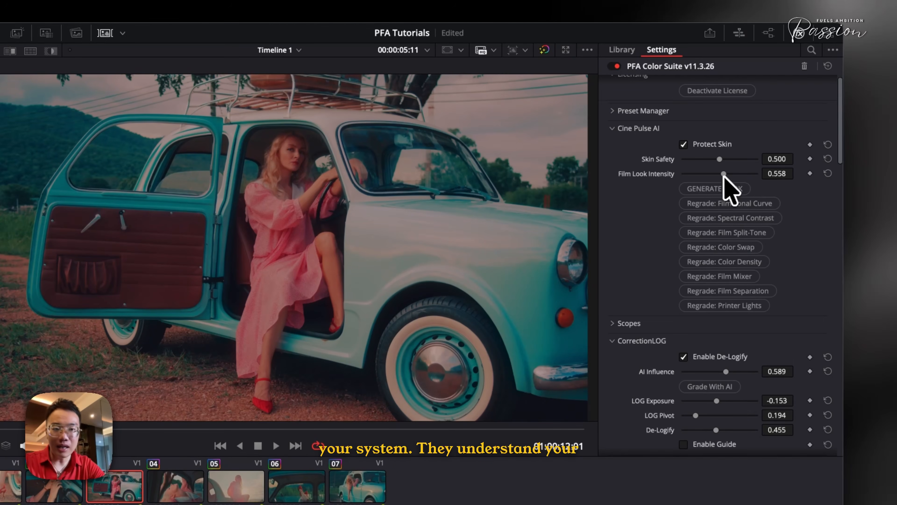
click(720, 189)
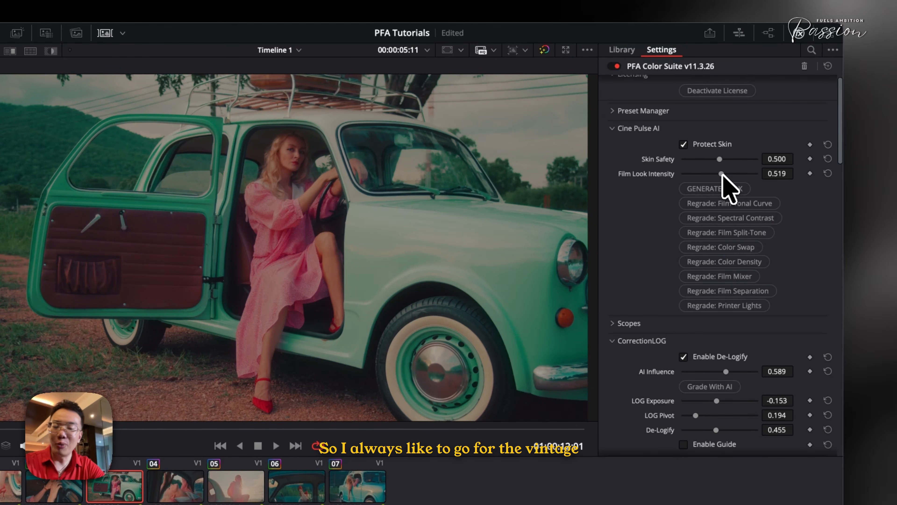
click(715, 189)
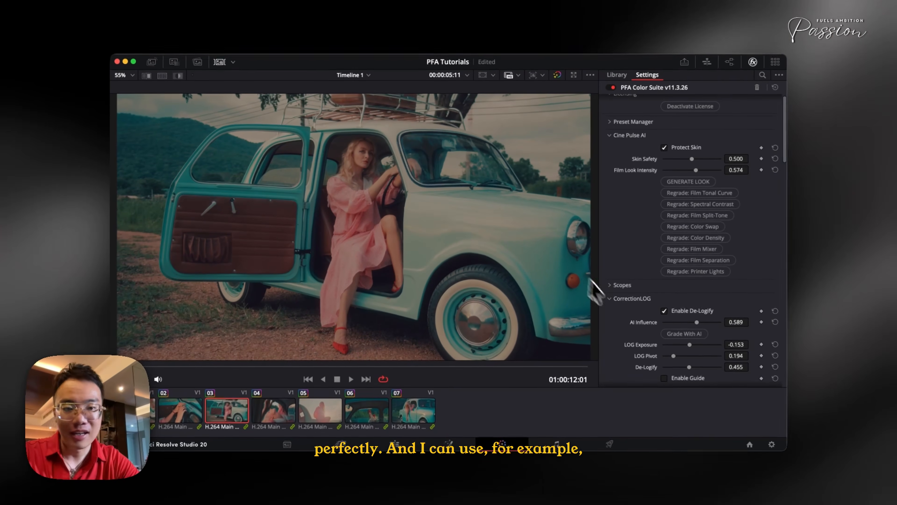
Try regrading clip 03's log correction with AI at an AI Influence of 0.372, and return it to 0.589.
scroll(626, 337, down, 5)
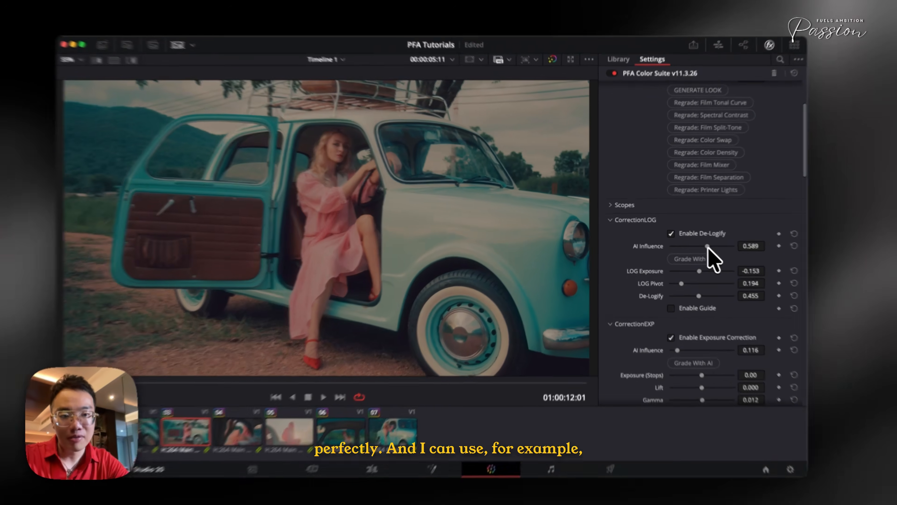
drag(696, 243, 694, 243)
click(691, 255)
click(721, 266)
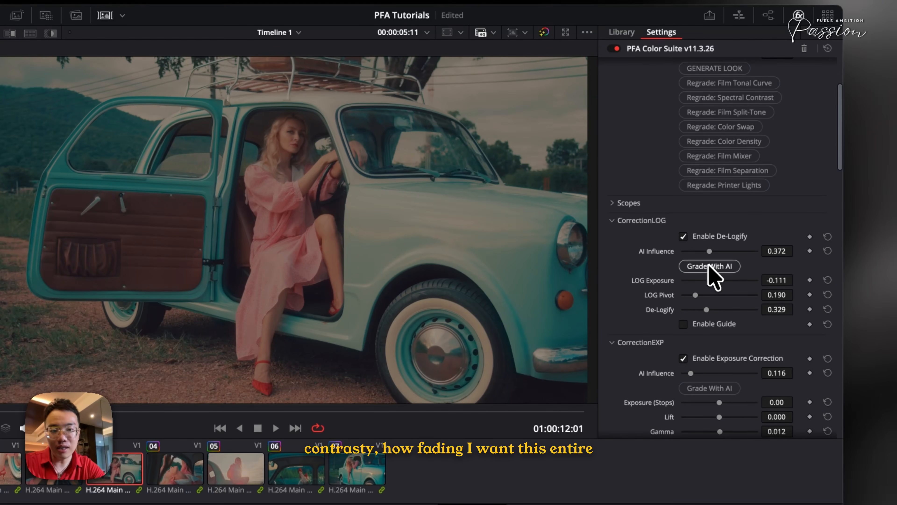
click(716, 268)
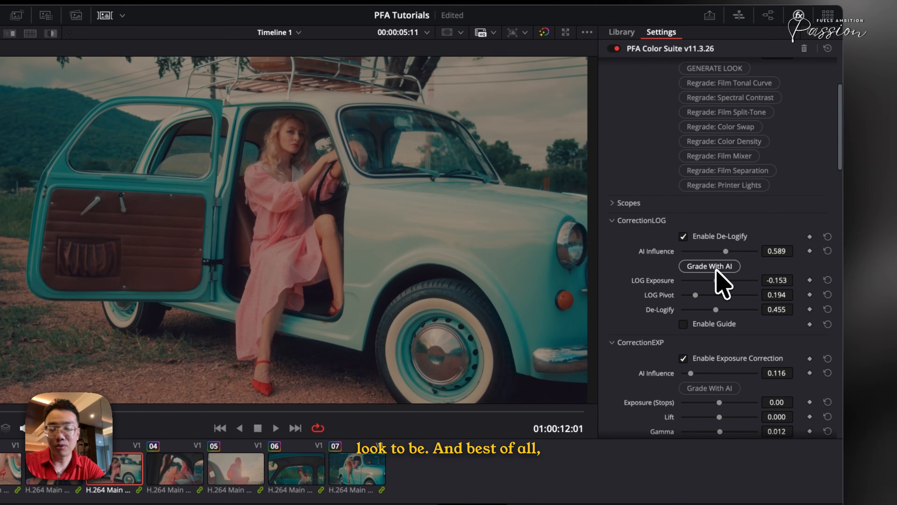
Set the Global Density of clip 03's ColorDensity section to -0.233.
scroll(722, 283, down, 10)
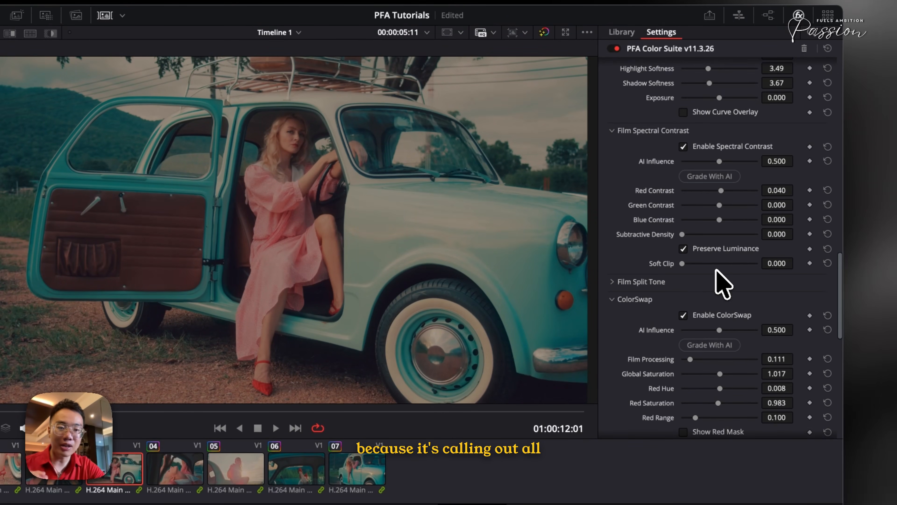
scroll(722, 282, down, 10)
click(653, 323)
scroll(691, 338, down, 10)
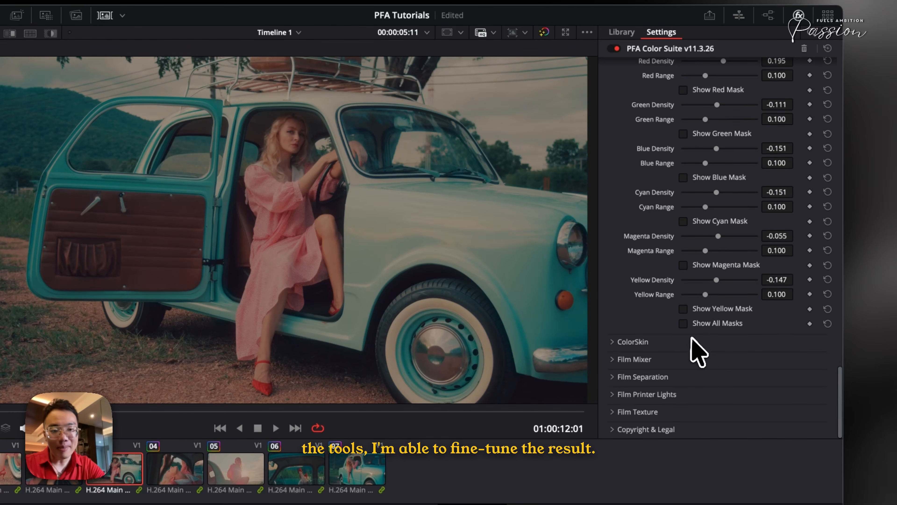
scroll(722, 276, up, 5)
drag(717, 141, 715, 142)
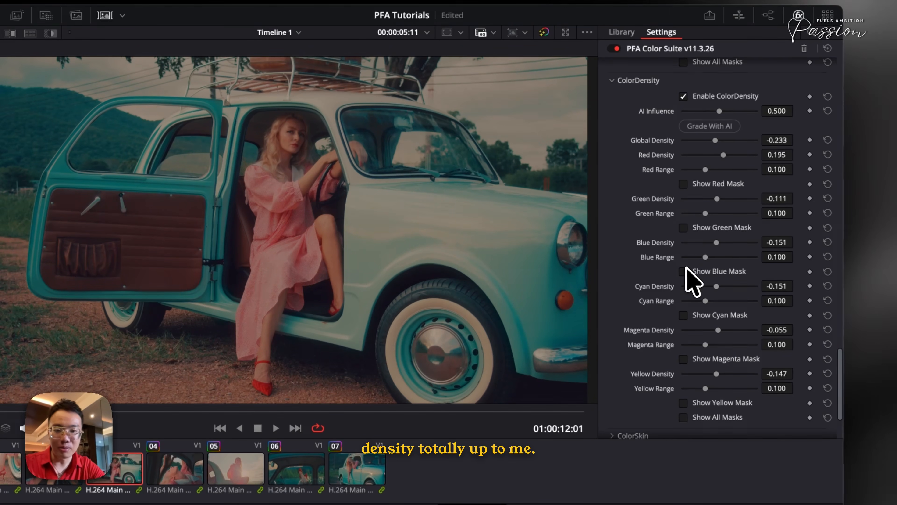
Preview the cyan mask of the ColorDensity section briefly and set Cyan Density to -0.085.
scroll(686, 267, down, 2)
click(698, 281)
click(697, 282)
drag(716, 252, 699, 253)
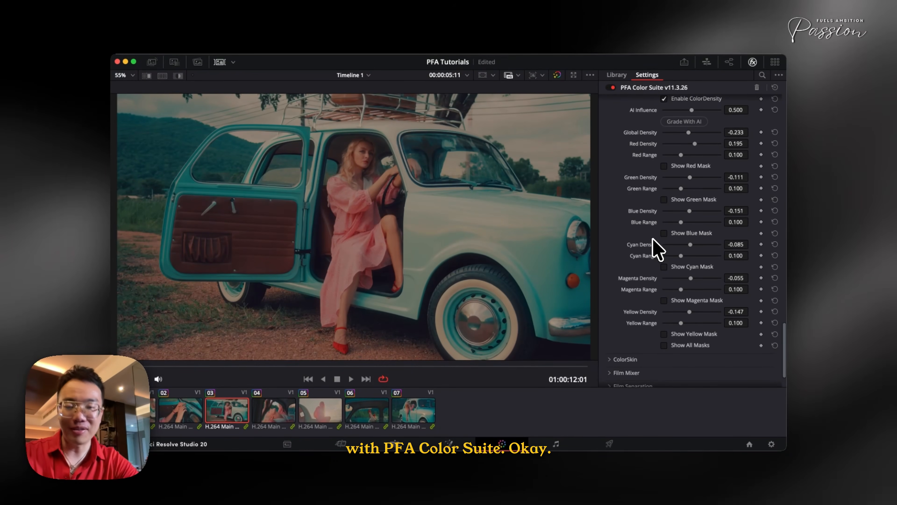
scroll(655, 223, down, 15)
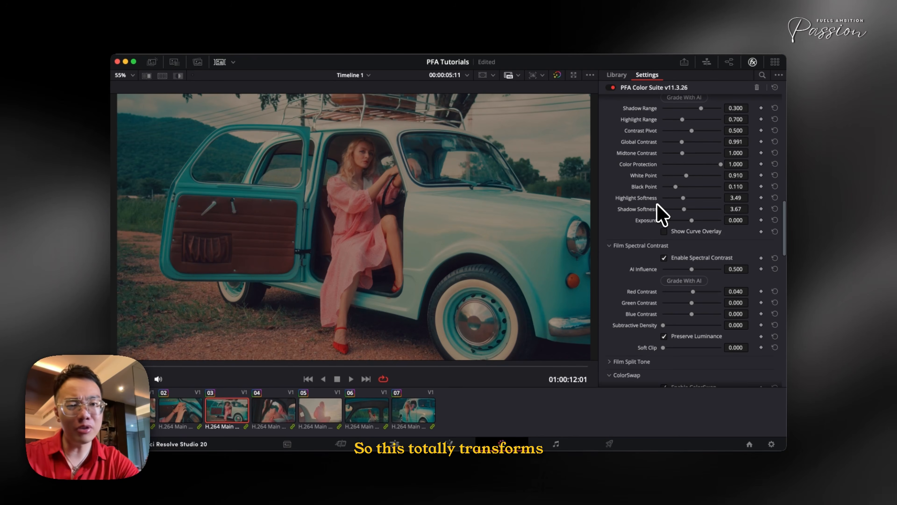
scroll(656, 204, up, 10)
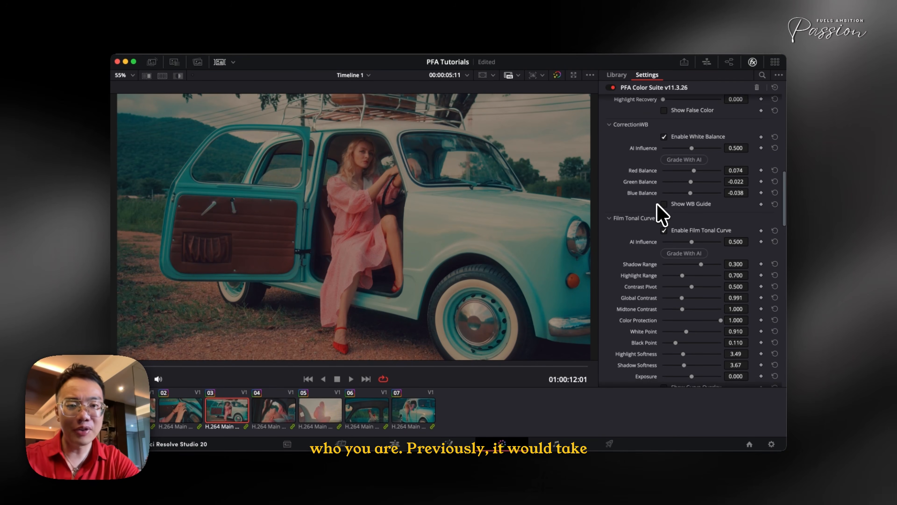
scroll(657, 204, up, 5)
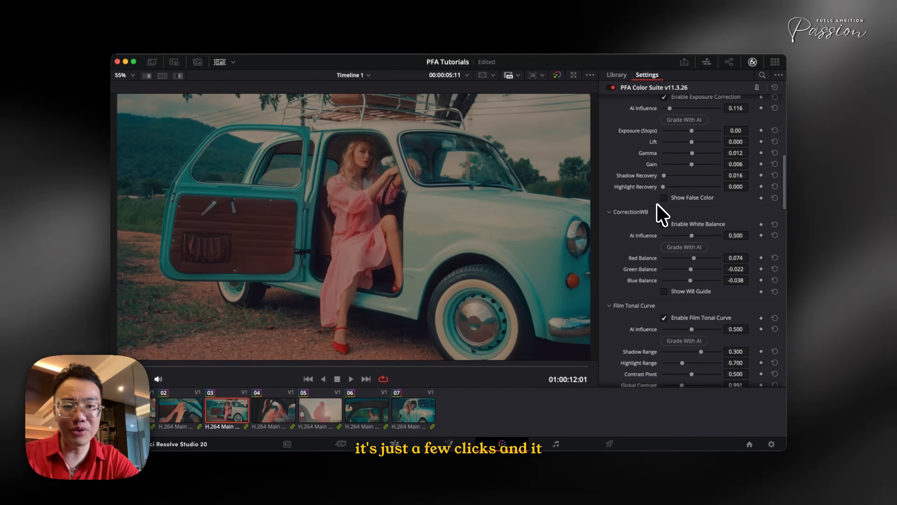
scroll(657, 205, up, 20)
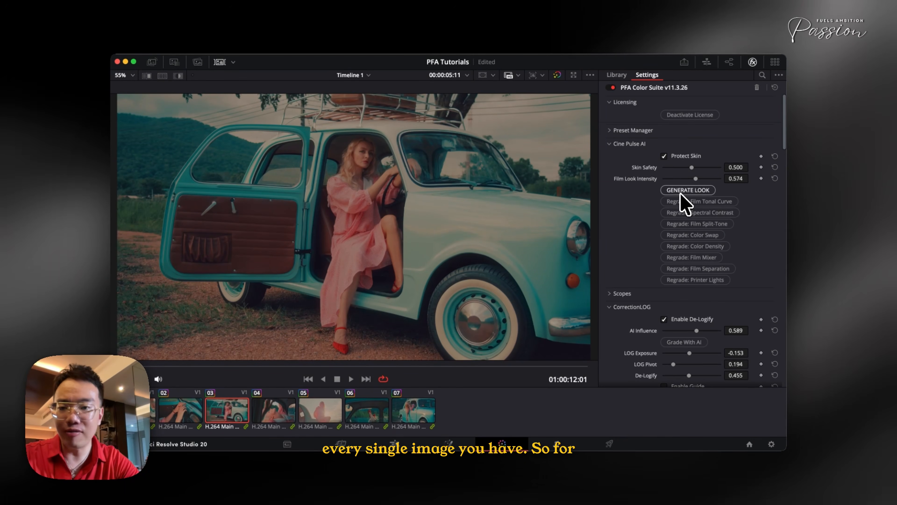
Copy the fine-tuned grade of clip 03 and paste it onto all clips from 01 to 07.
key(super+c)
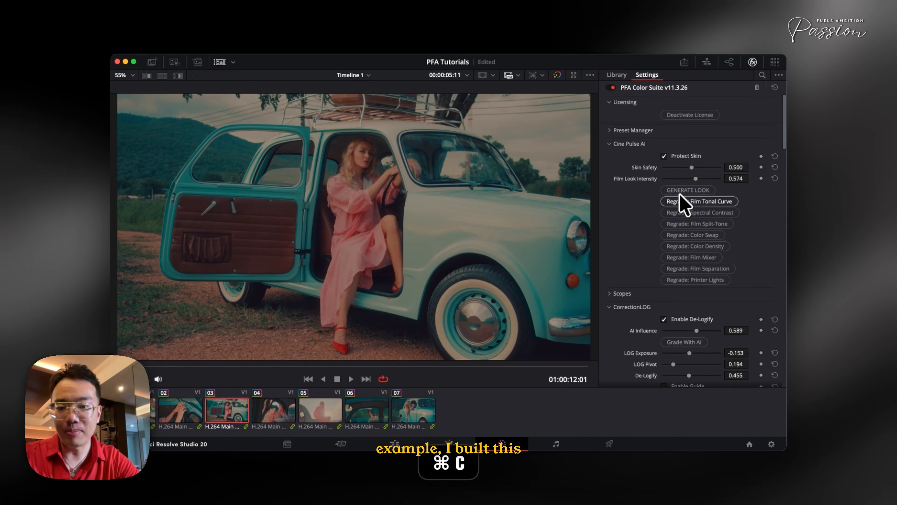
click(415, 411)
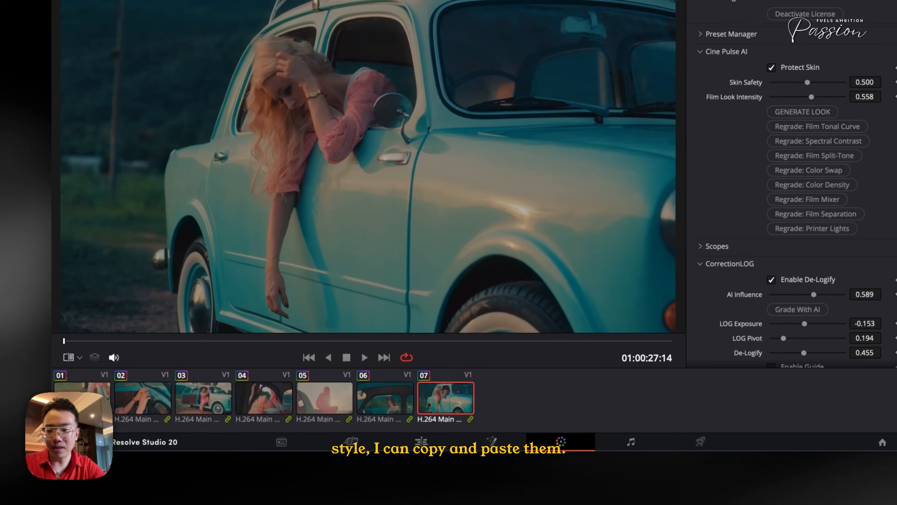
shift+click(82, 399)
key(super+v)
Go through the clips of the timeline one by one to check how consistent the pasted look is.
click(210, 396)
click(258, 397)
click(320, 406)
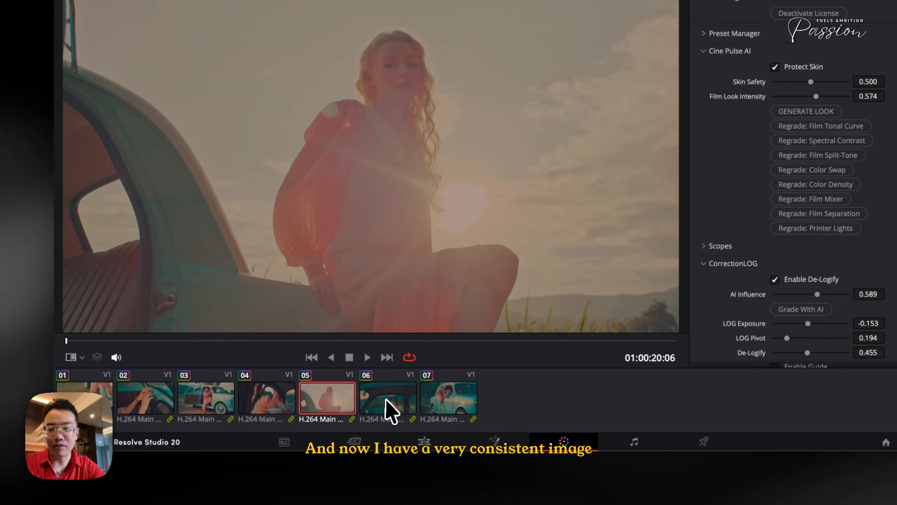
click(386, 409)
click(434, 414)
click(109, 406)
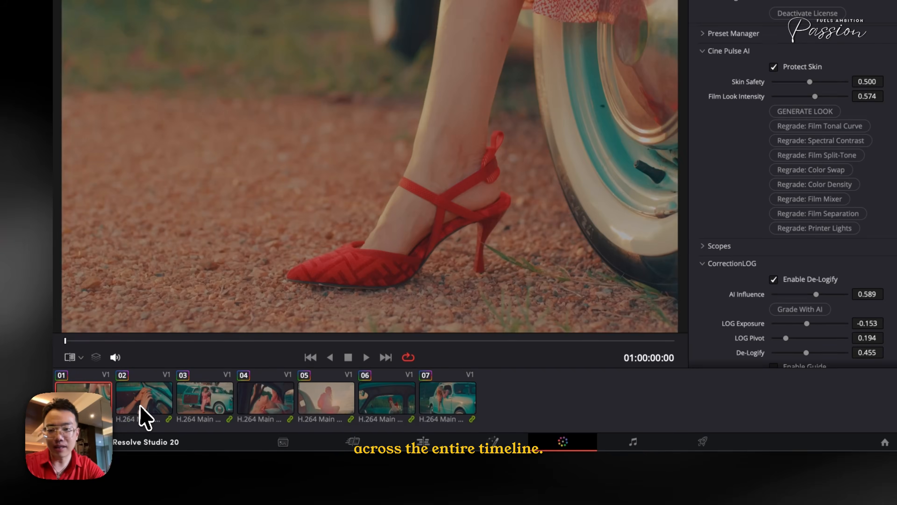
click(148, 412)
click(198, 405)
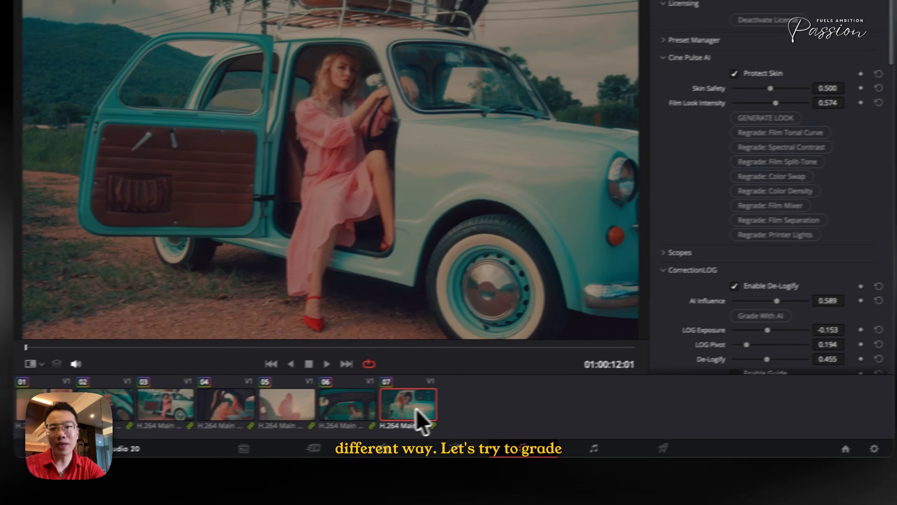
Reset all PFA Color Suite settings on clip 07 to start from scratch and hide the clip thumbnails.
click(446, 401)
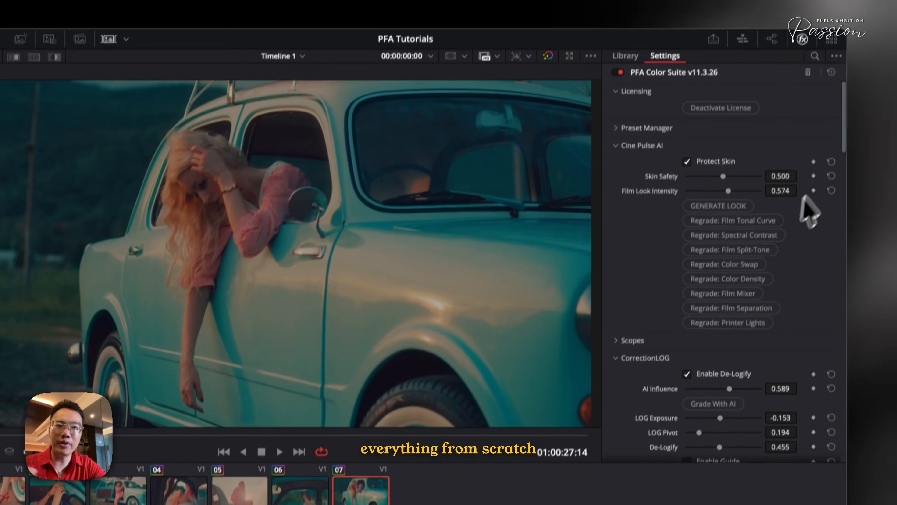
click(832, 72)
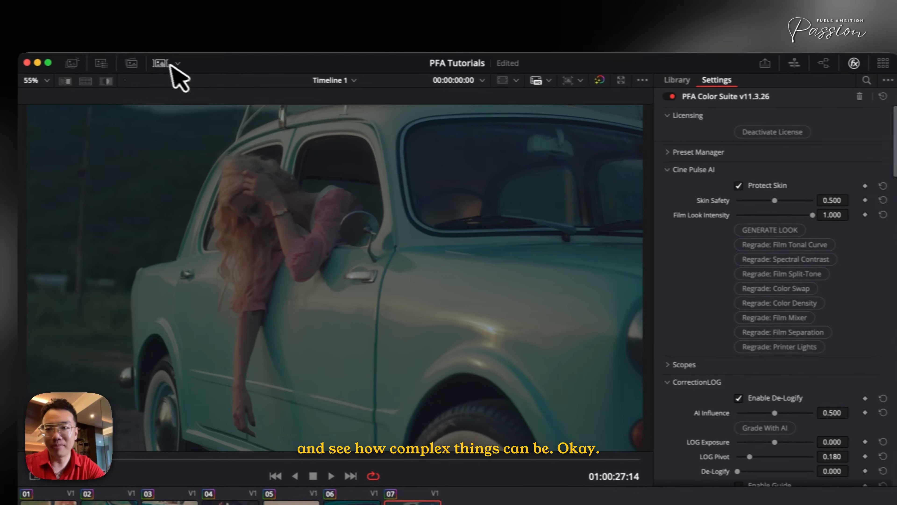
click(106, 58)
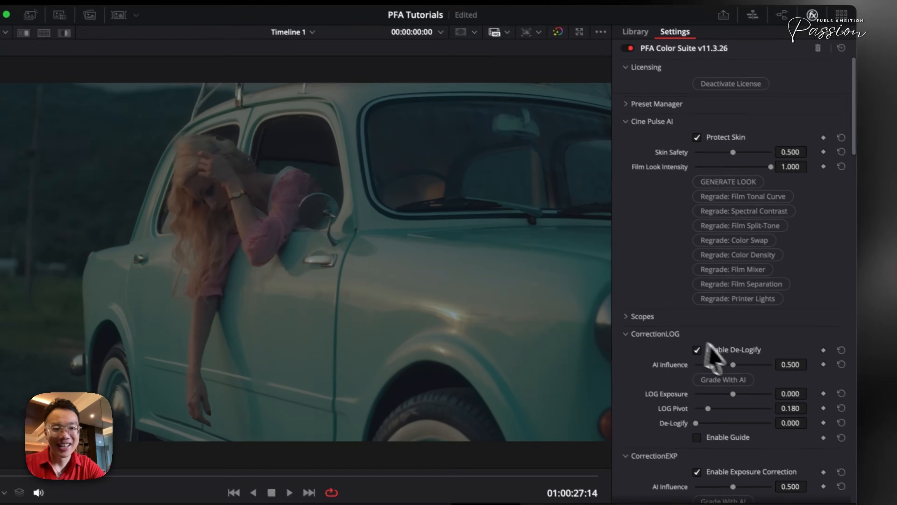
Collapse the Cine Pulse AI section and grade clip 07's log correction with AI.
click(635, 375)
click(642, 327)
click(641, 115)
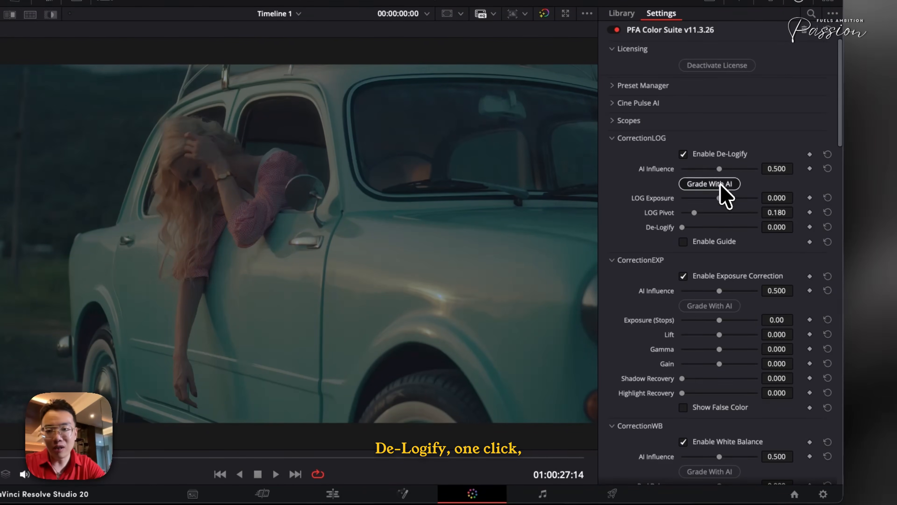
click(710, 184)
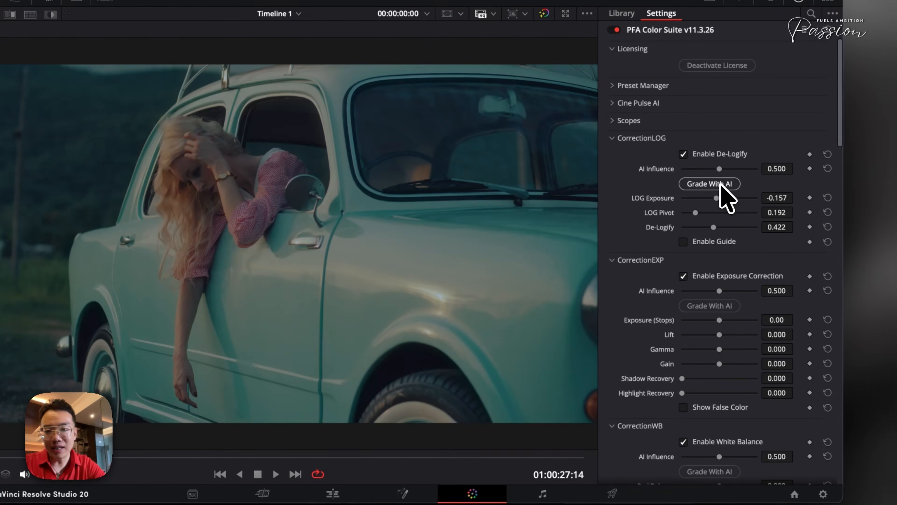
Grade clip 07's exposure and white balance corrections with AI and compare the image before and after grading.
scroll(728, 286, down, 1)
click(719, 286)
scroll(724, 297, down, 3)
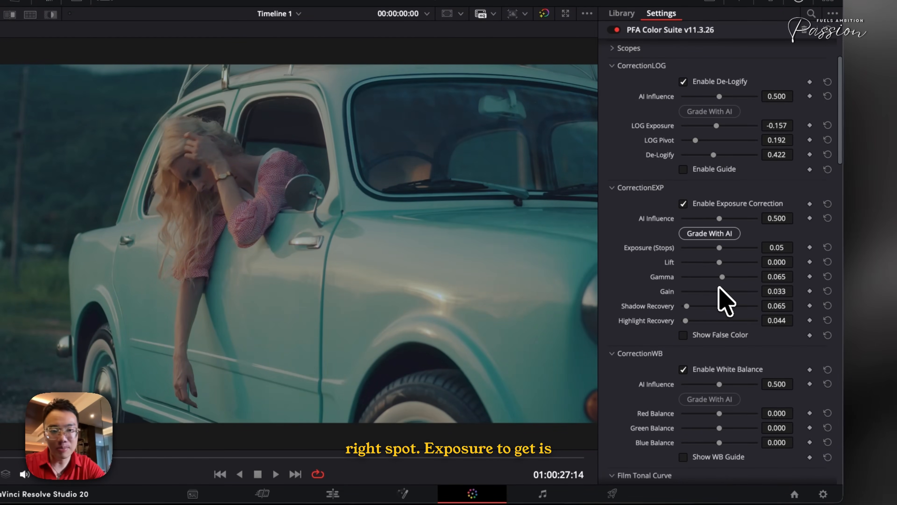
scroll(697, 283, down, 2)
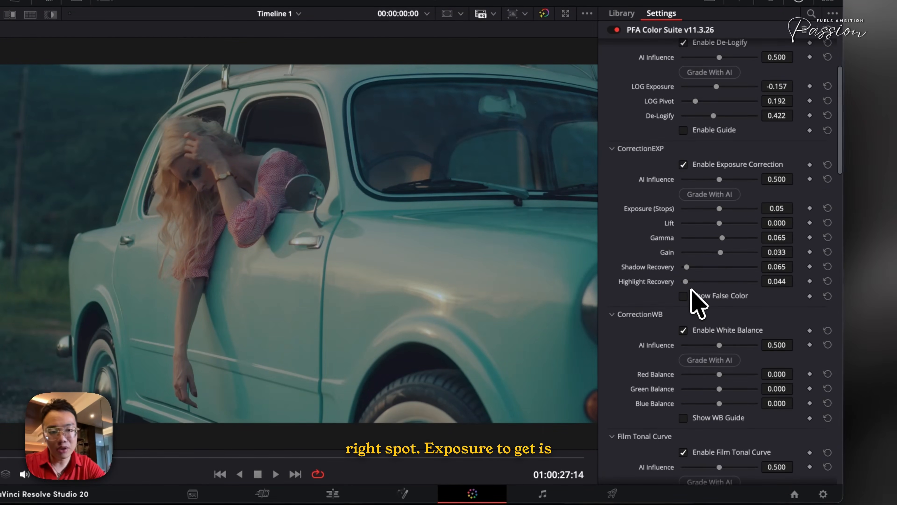
click(703, 364)
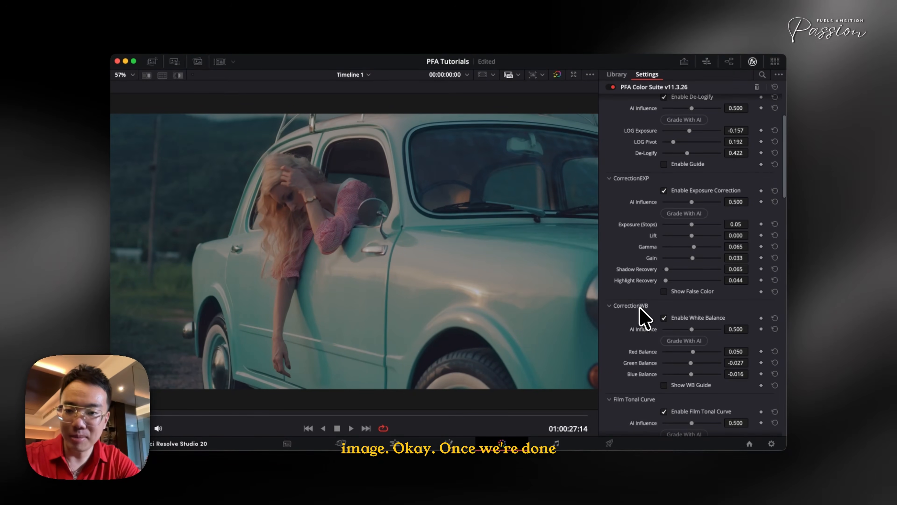
key(super+d)
key(super+d)
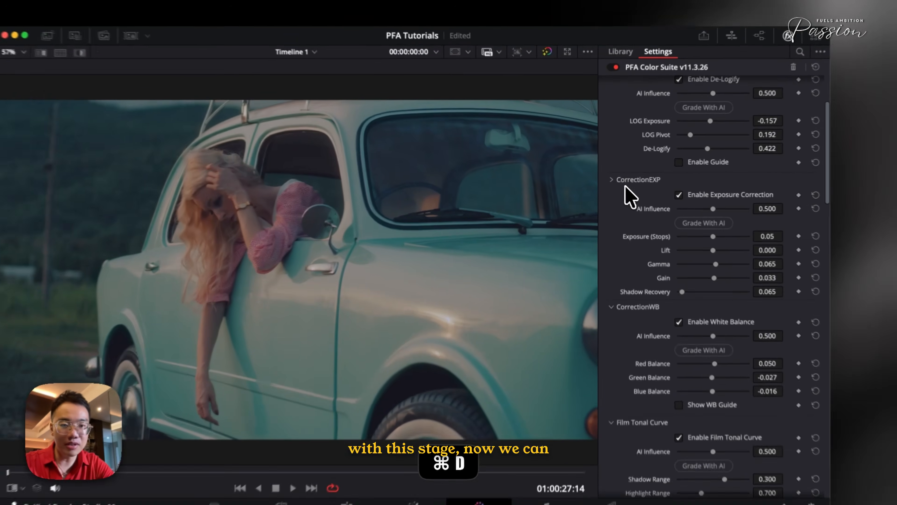
Collapse the log, exposure and white balance correction sections to bring up the Film Tonal Curve settings.
click(624, 177)
click(624, 194)
scroll(625, 176, up, 5)
scroll(669, 289, down, 8)
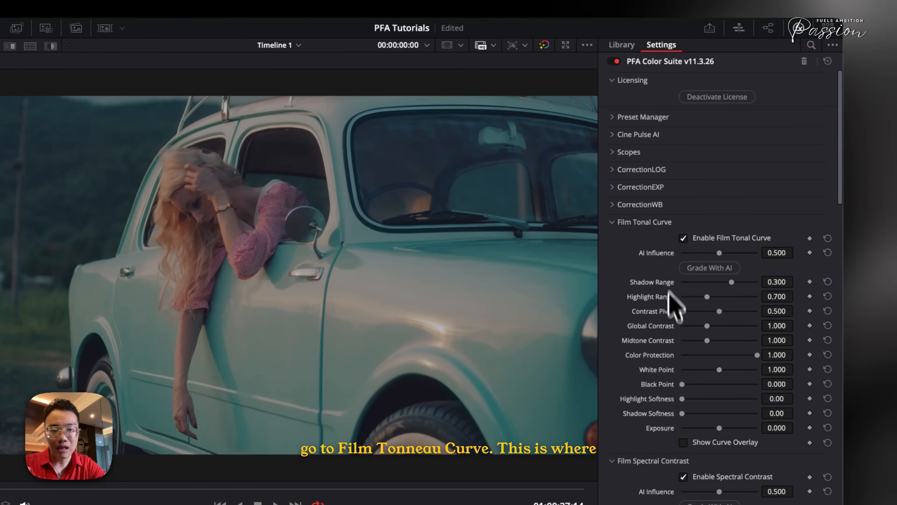
scroll(662, 286, up, 2)
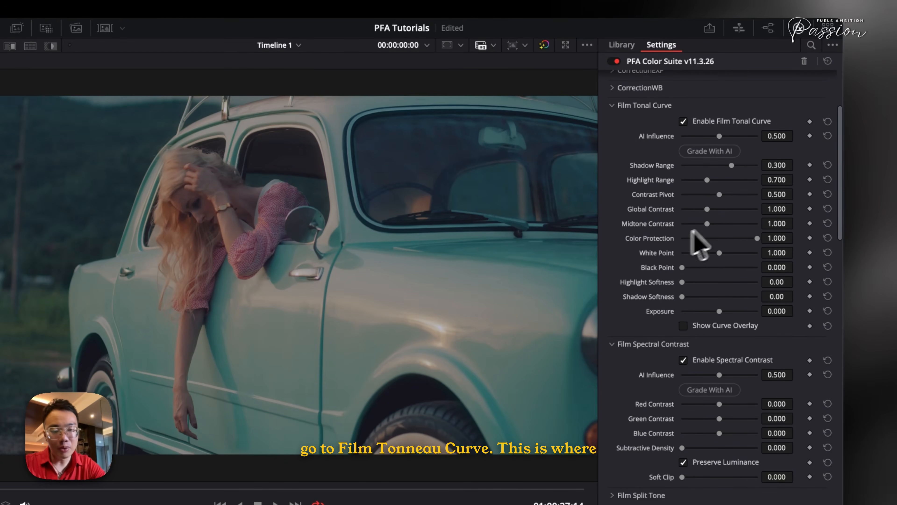
With the curve overlay shown temporarily, set the Film Tonal Curve's Black Point to 0.333 and Shadow Softness to 3.64.
click(692, 325)
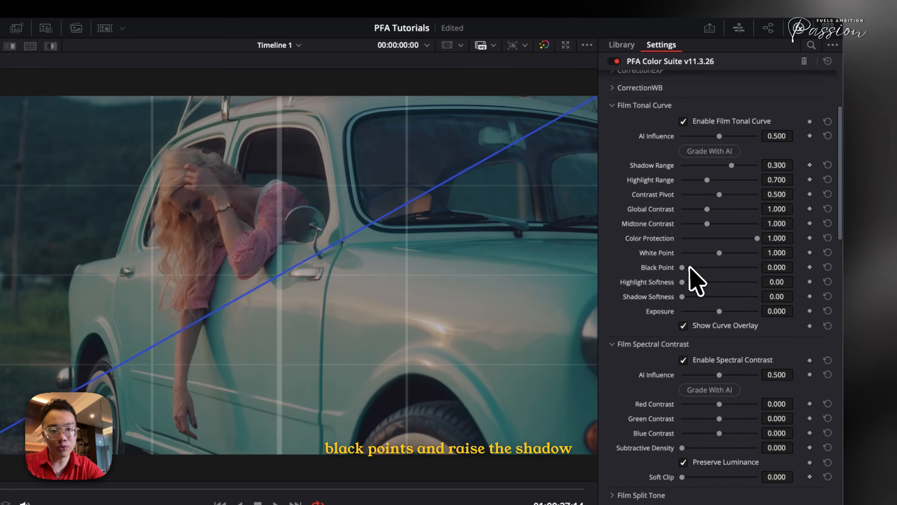
click(686, 297)
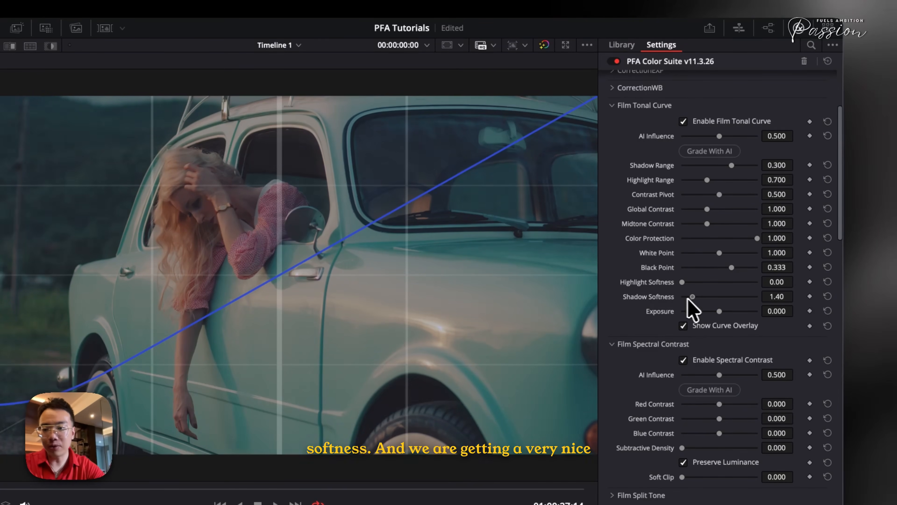
mouse_move(721, 301)
mouse_down()
mouse_move(740, 304)
mouse_move(709, 306)
mouse_up()
click(706, 327)
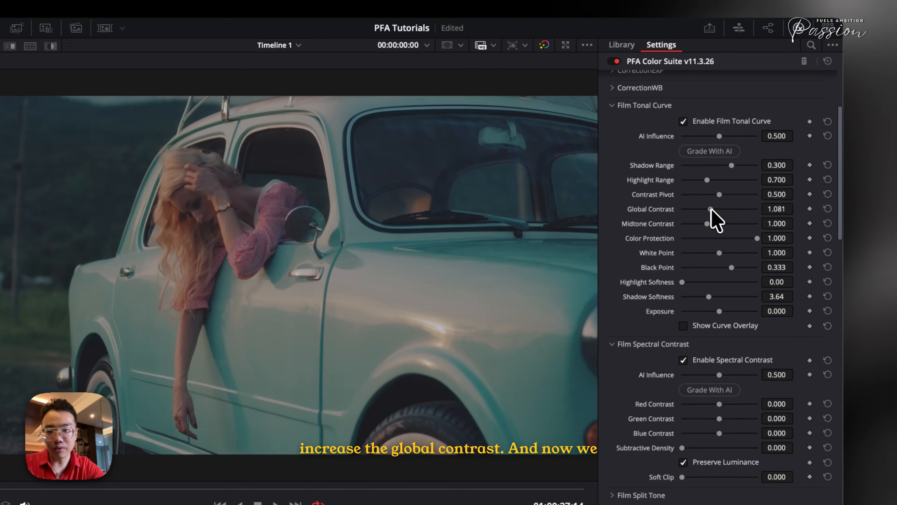
Raise the Film Tonal Curve's Global Contrast to 1.116 and the Film Spectral Contrast's Red Contrast to 0.054, comparing the grade before and after.
key(super+d)
key(super+d)
key(super+d)
key(super+d)
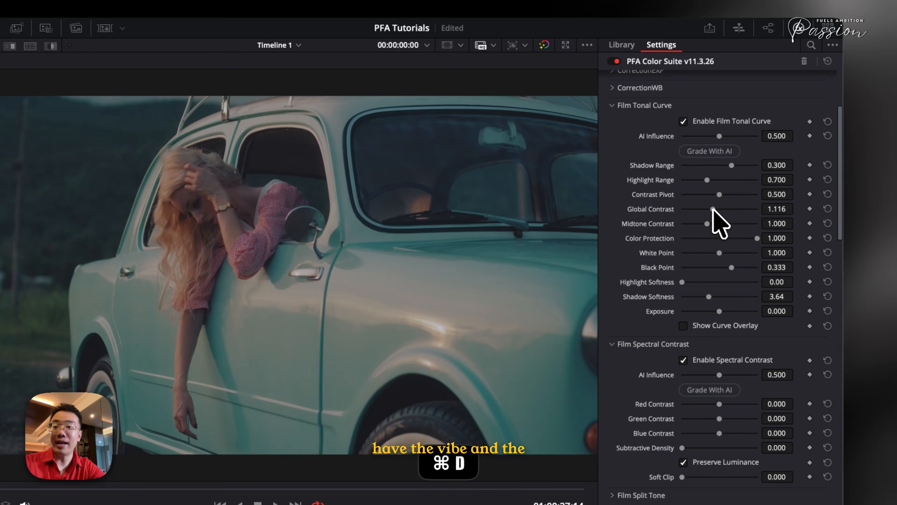
click(654, 106)
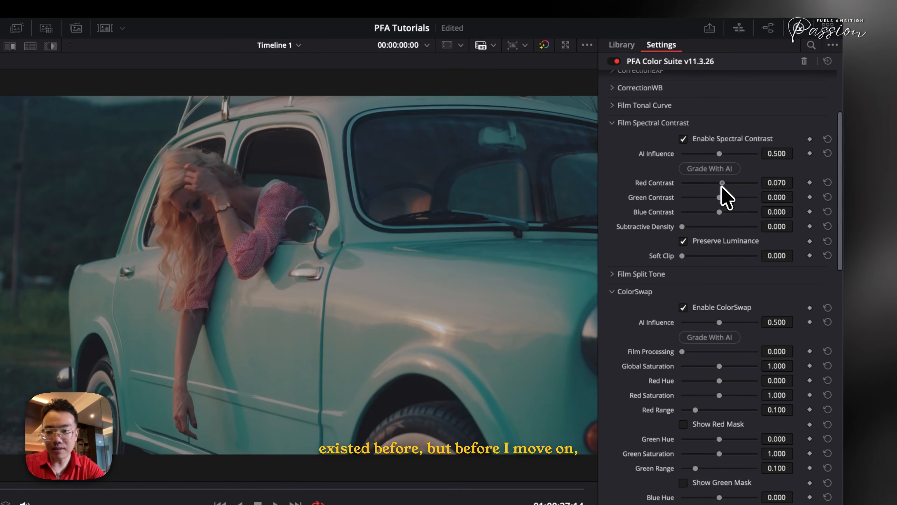
Turn on the RGB Parade and Vector Scope overlays and enlarge the Scope Size to 0.874.
scroll(722, 198, up, 5)
click(657, 144)
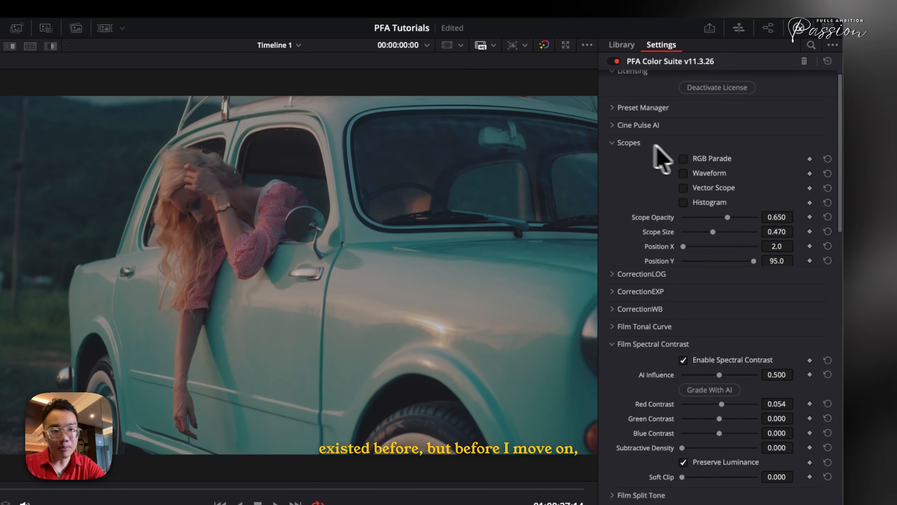
click(699, 158)
click(699, 173)
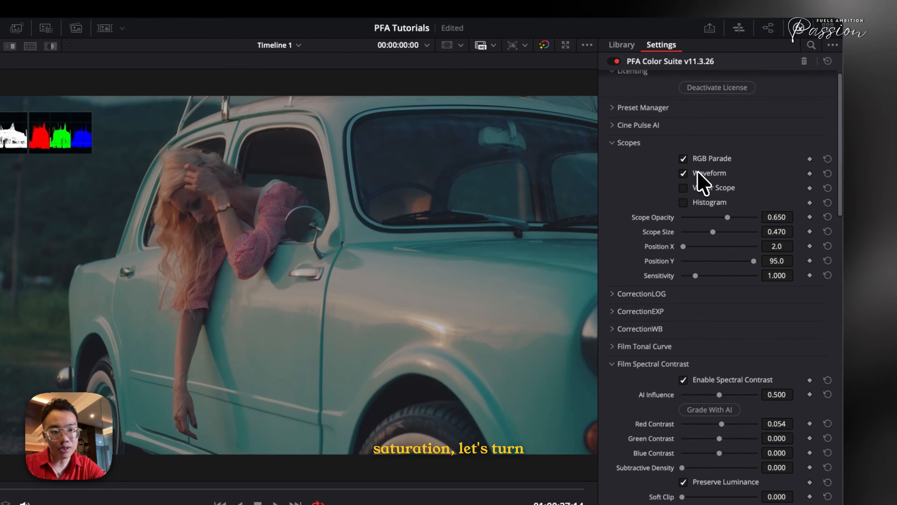
click(697, 173)
click(700, 187)
drag(713, 232, 745, 232)
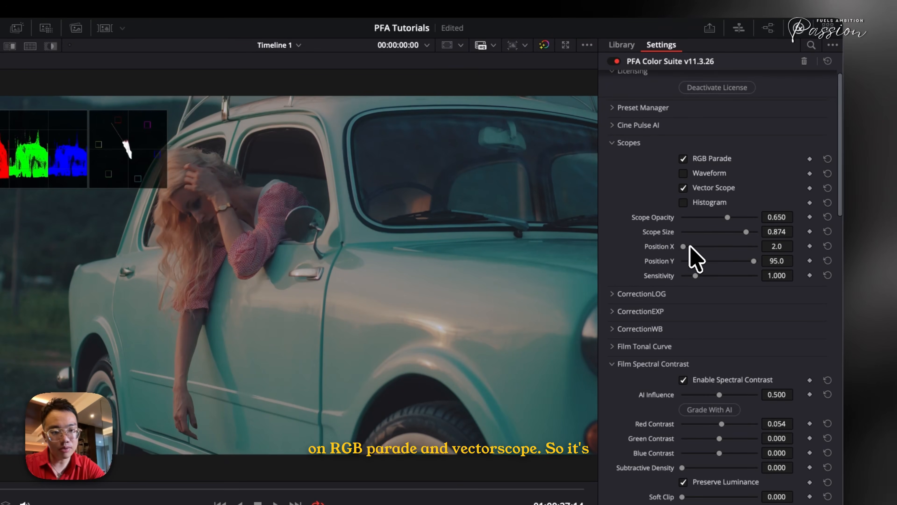
Reposition the scope overlay by setting its Position X to 100.0 and Position Y to 0.0.
drag(689, 246, 837, 284)
drag(755, 261, 626, 241)
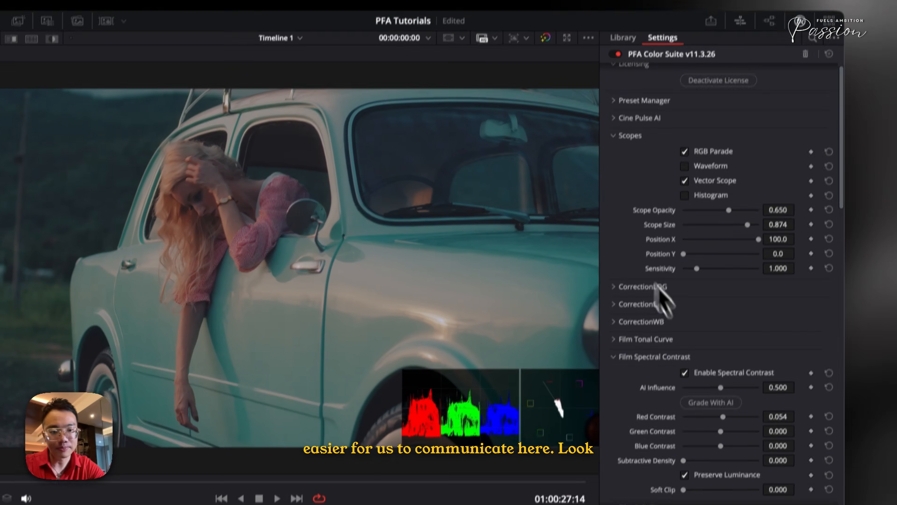
Set the Film Spectral Contrast's Red Contrast to 0.209, Green Contrast to -0.287 and Blue Contrast to -0.039.
scroll(671, 318, down, 10)
scroll(647, 375, up, 5)
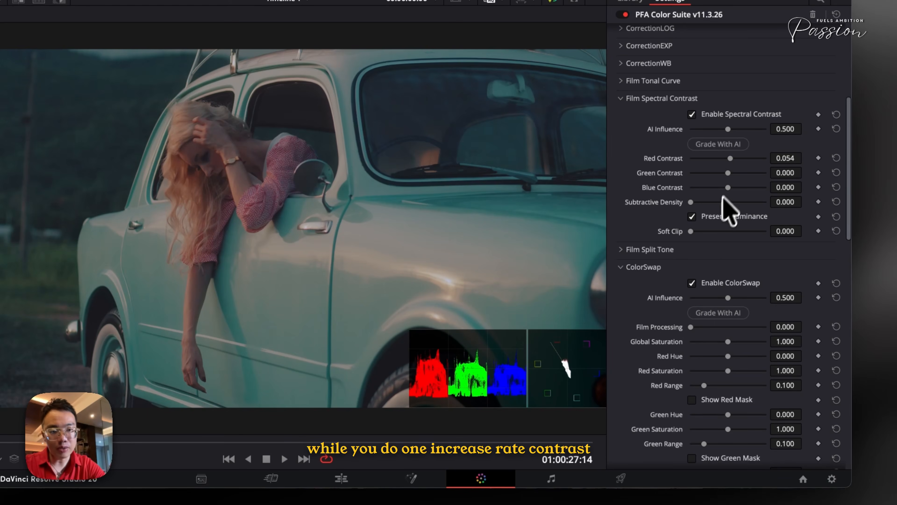
drag(736, 160, 738, 161)
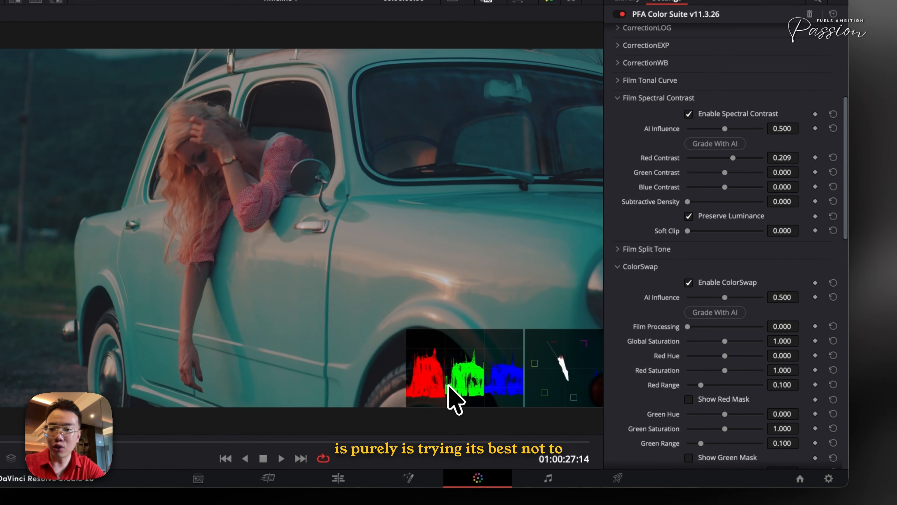
drag(732, 158, 734, 158)
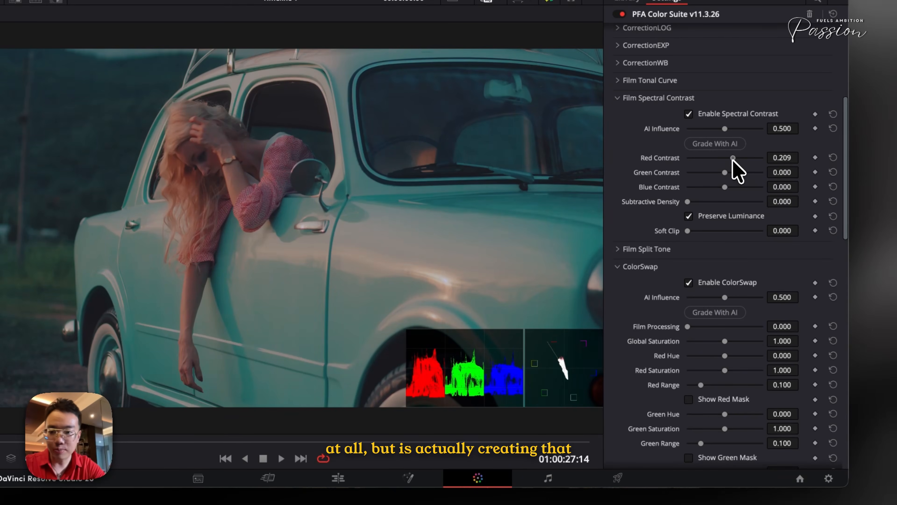
drag(728, 171, 711, 172)
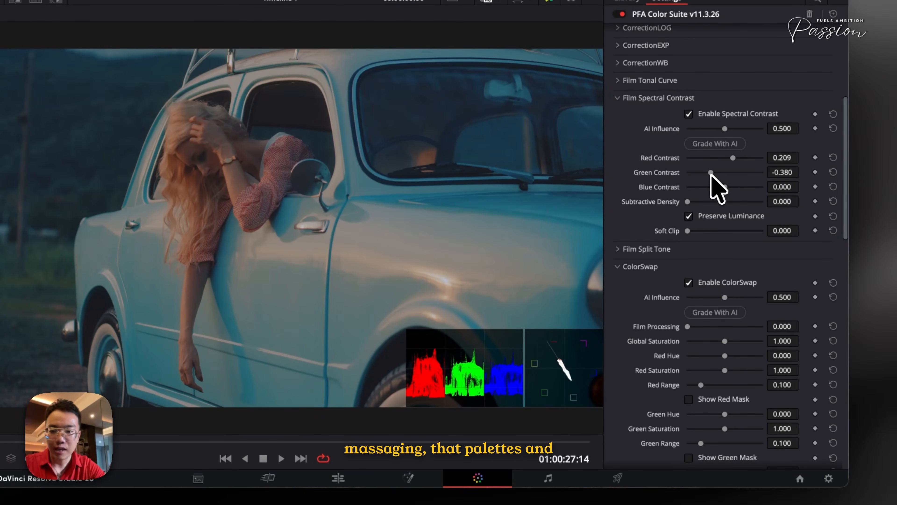
drag(712, 172, 720, 198)
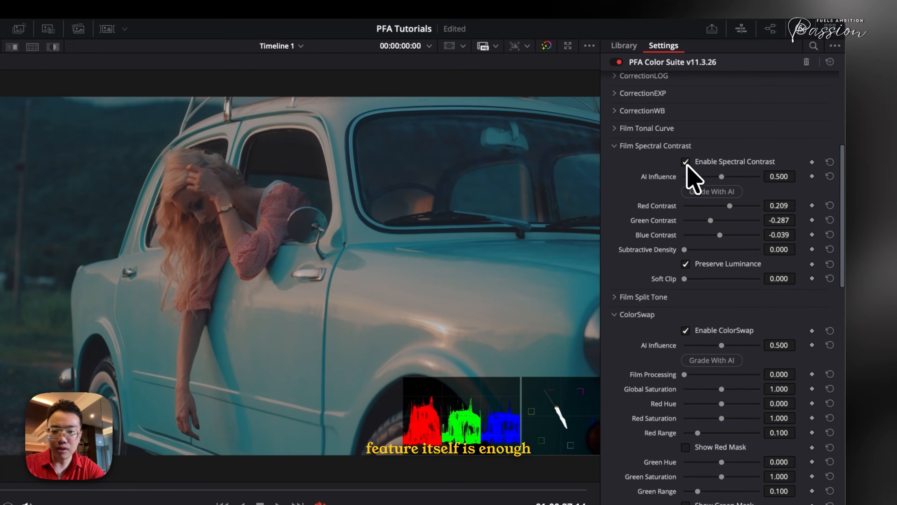
click(664, 146)
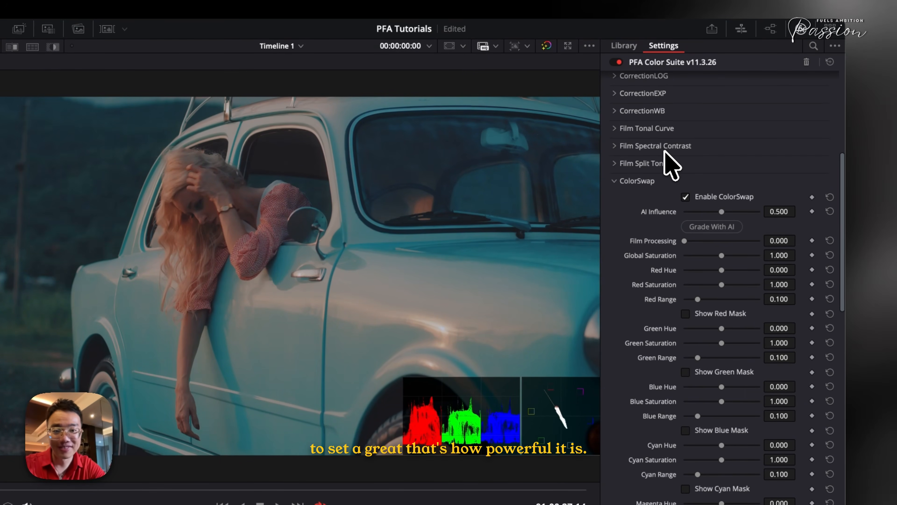
With the curve overlay shown, set the Film Split Tone's Shadow Split and Shadow Split Hue both to 0.473.
click(657, 163)
scroll(703, 298, down, 3)
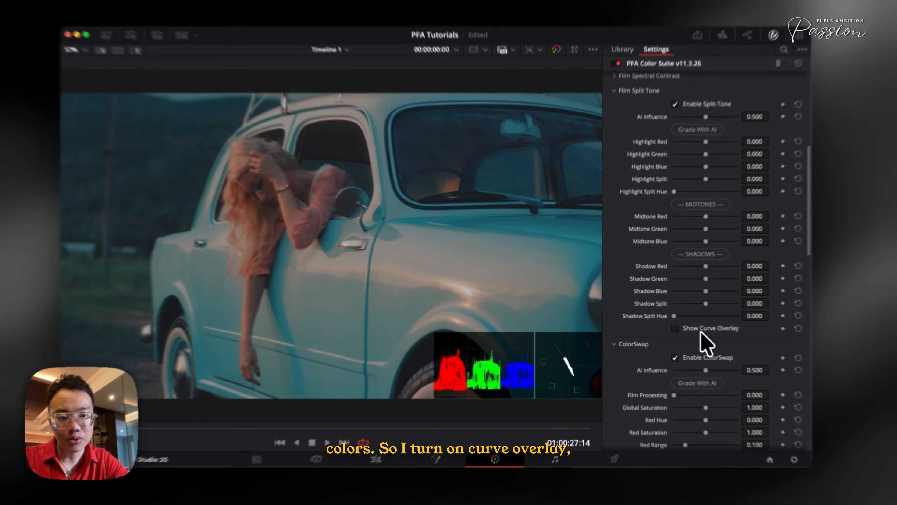
click(687, 326)
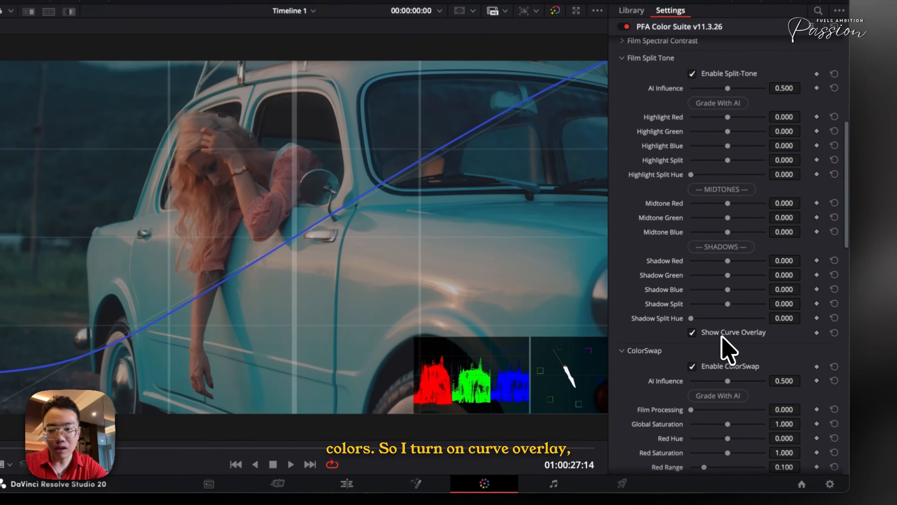
drag(730, 304, 748, 304)
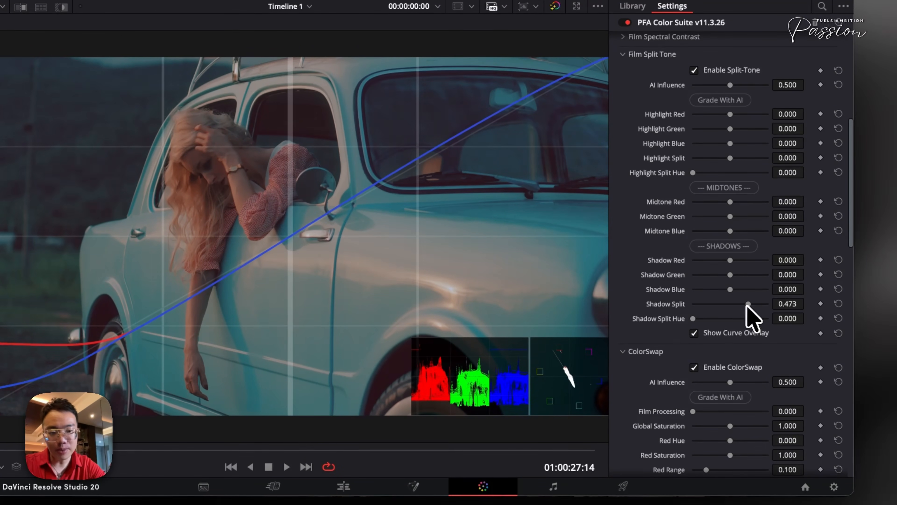
drag(693, 319, 726, 318)
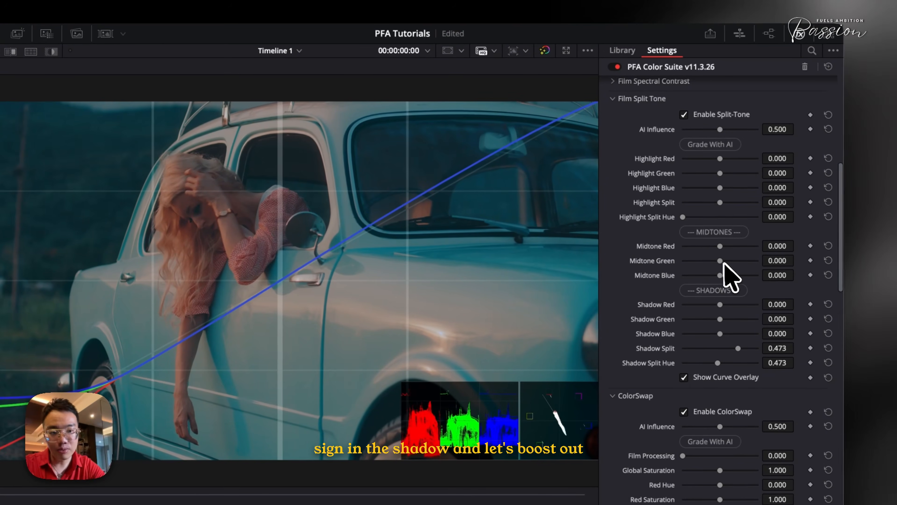
Raise the Film Split Tone's Midtone Green to 0.012, hide the curve overlay, and compare the grade before and after.
drag(766, 269, 720, 261)
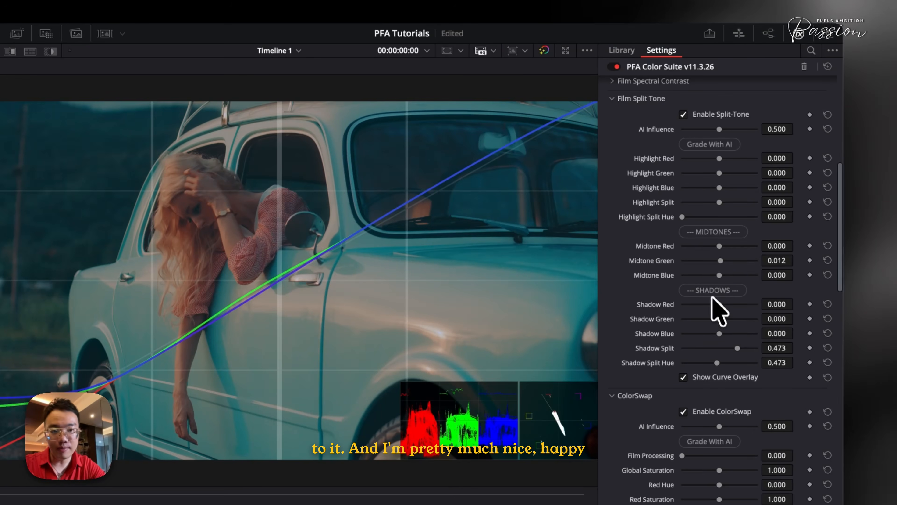
click(646, 99)
click(647, 99)
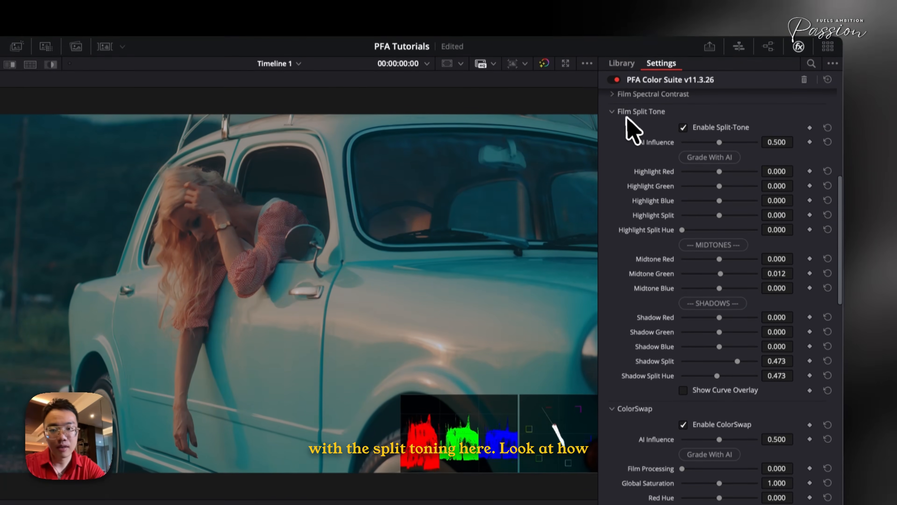
click(626, 99)
key(super+d)
key(super+d)
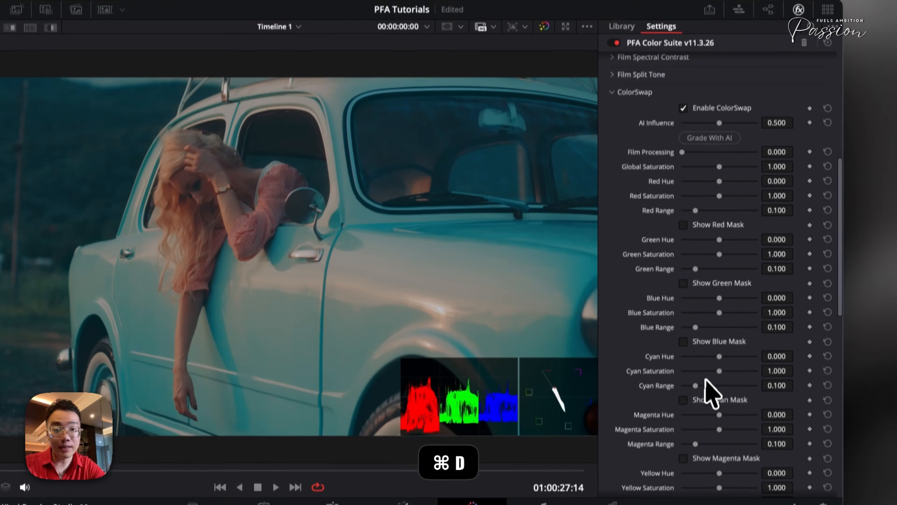
Collapse the ColorSwap and ColorDensity sections and bring up the Film Mixer settings.
scroll(707, 427, down, 1)
scroll(653, 120, up, 1)
click(645, 95)
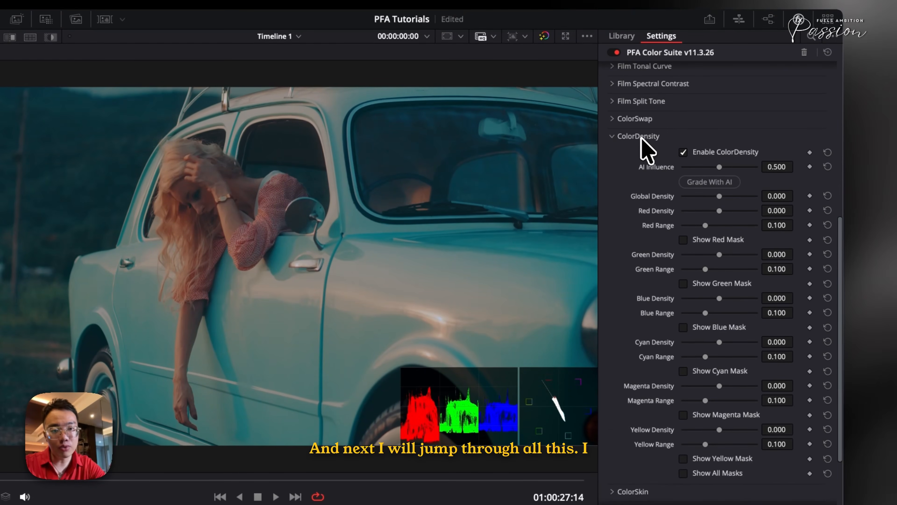
click(643, 115)
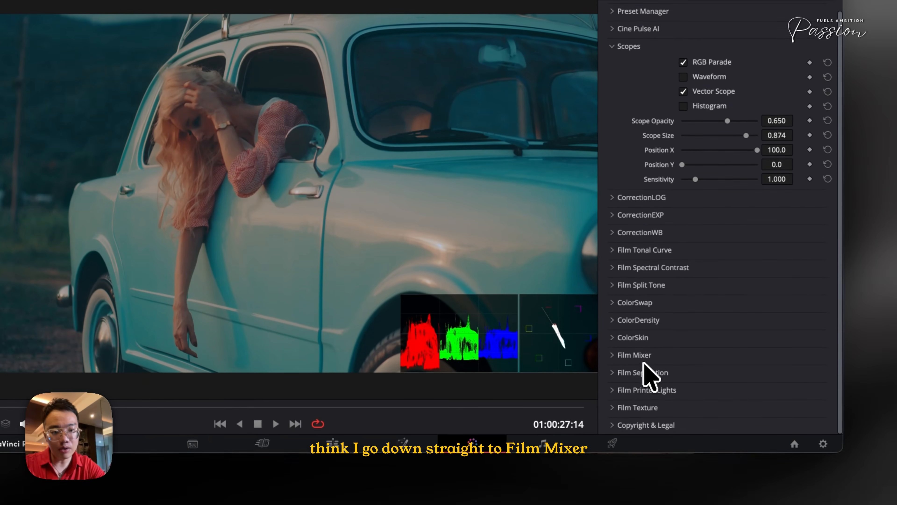
click(650, 430)
scroll(680, 451, down, 8)
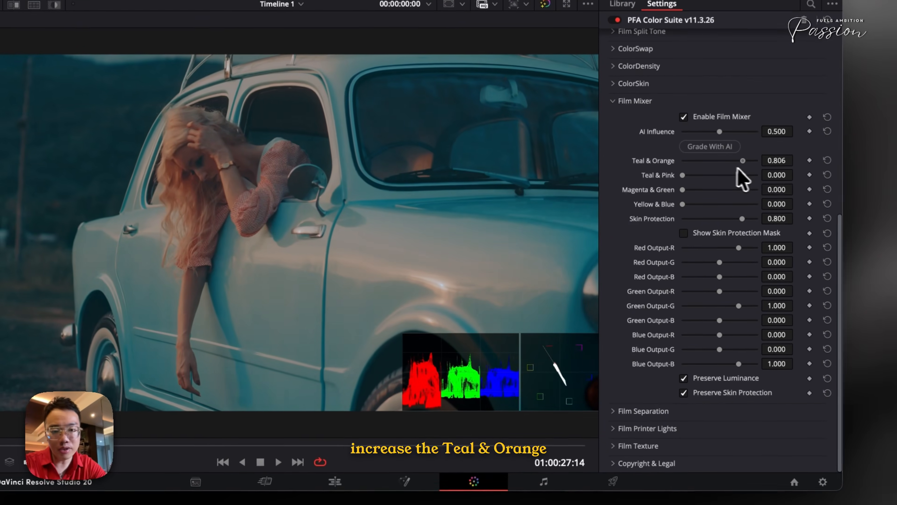
Try the Film Mixer's Teal & Orange and Teal & Pink looks, returning each to 0.
drag(683, 159, 721, 160)
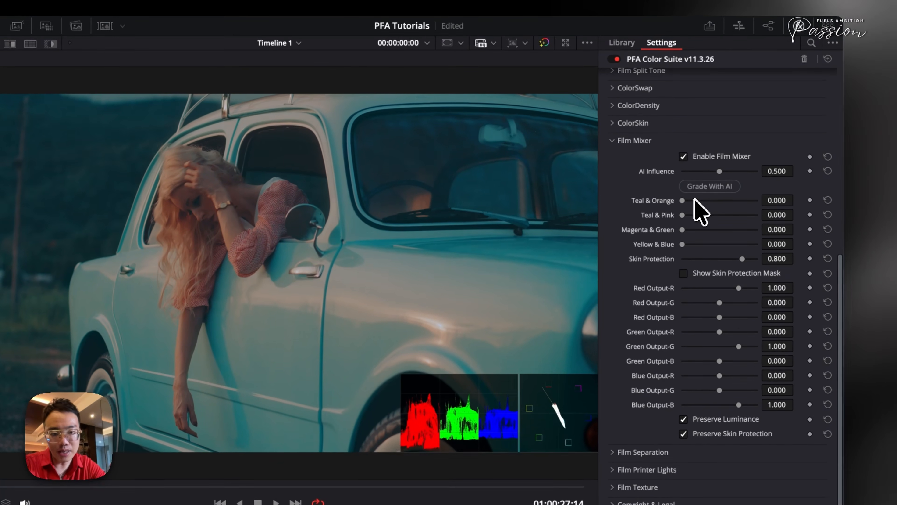
drag(694, 200, 595, 200)
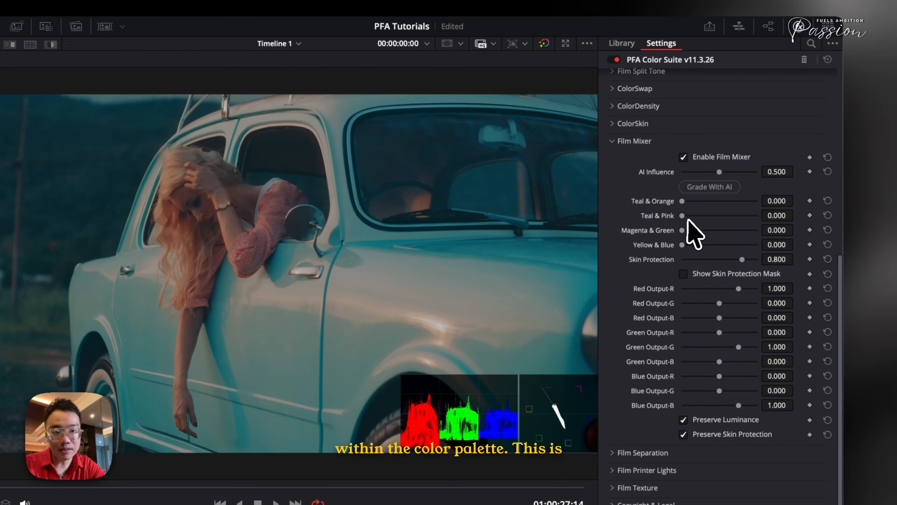
drag(688, 220, 716, 224)
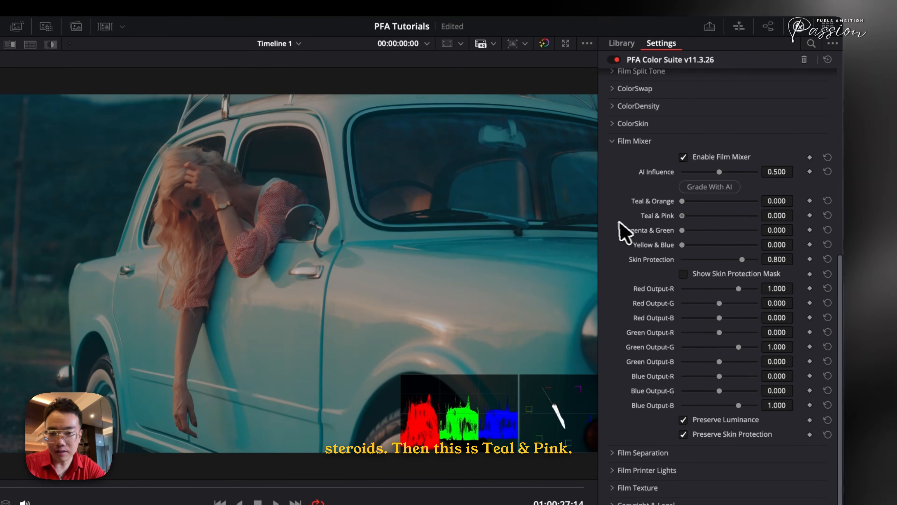
Try the Film Mixer's Magenta & Green at 1.000 with Skin Protection at 1.000, temporarily showing the skin protection mask.
drag(682, 230, 684, 230)
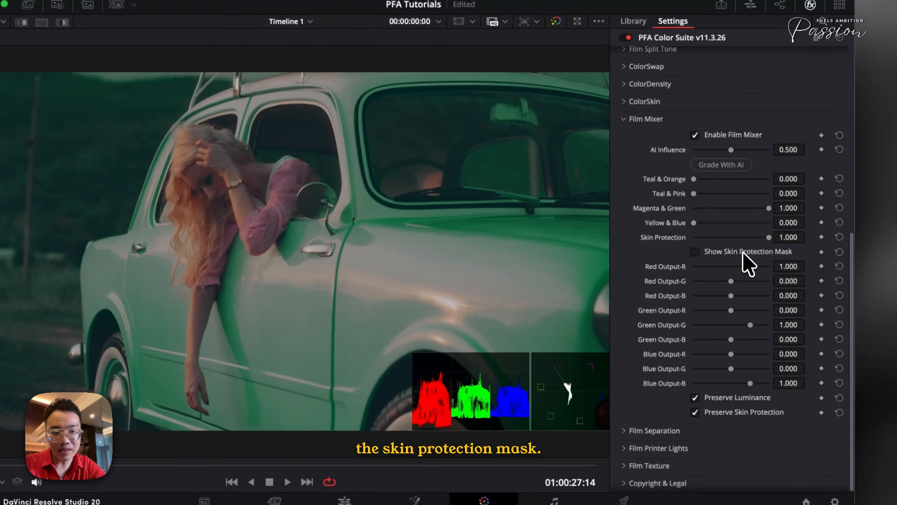
click(791, 246)
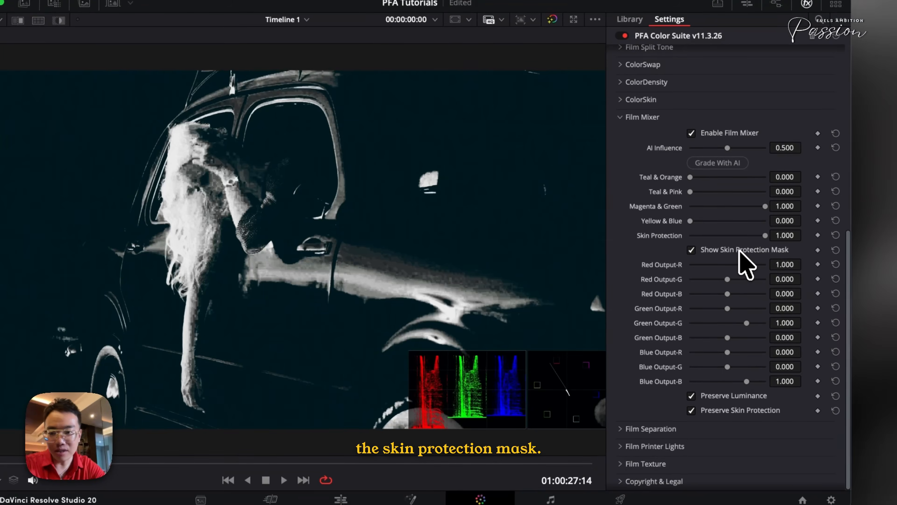
click(740, 250)
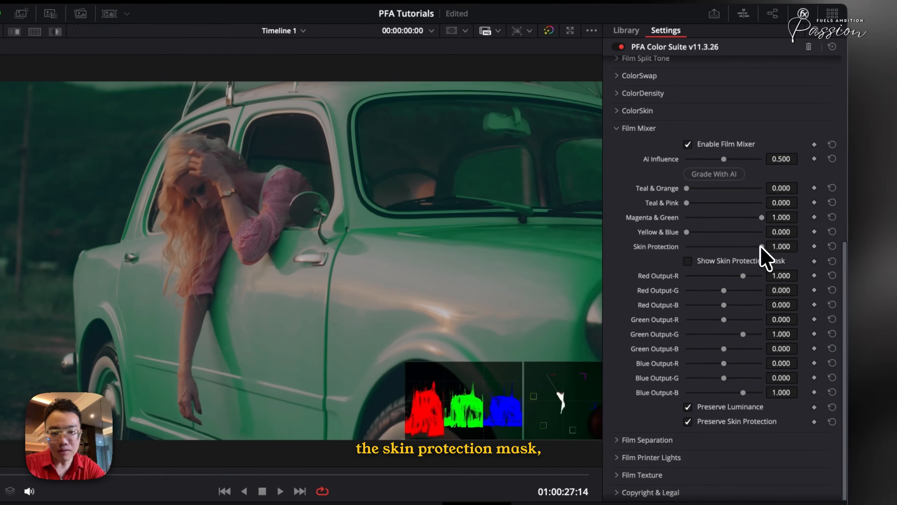
Compare the Magenta & Green look with Skin Protection at 0, then set Skin Protection to 1.000.
drag(761, 246, 673, 250)
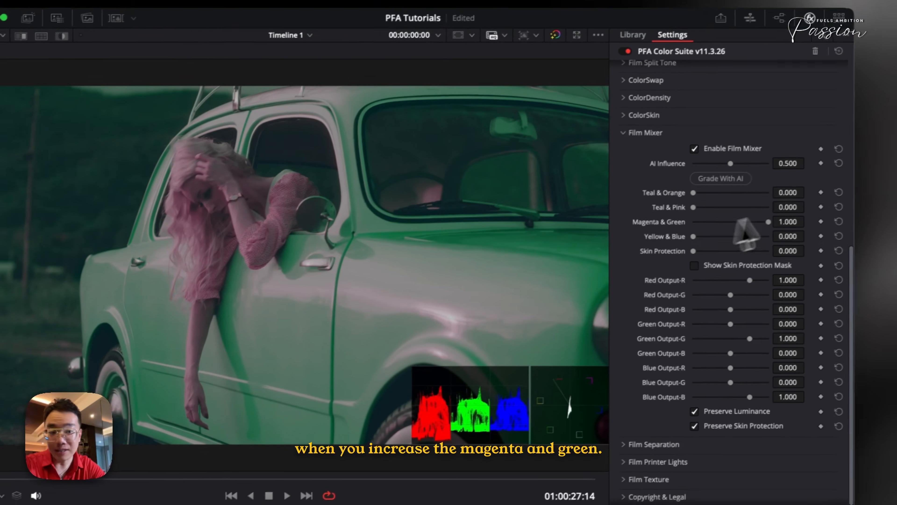
drag(768, 222, 766, 223)
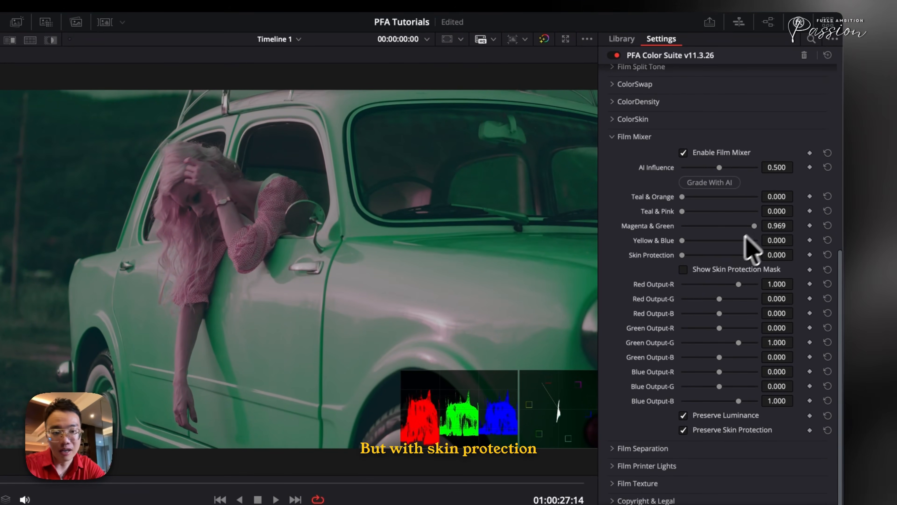
drag(693, 254, 774, 262)
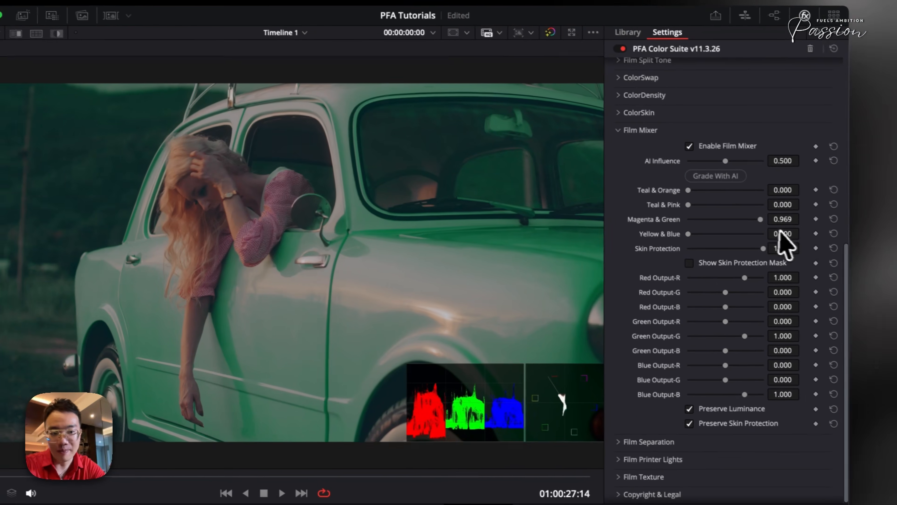
Reset the Film Mixer's Magenta & Green to 0, set Teal & Orange to 0.419 and raise Green Output-G to 1.154.
drag(760, 219, 714, 193)
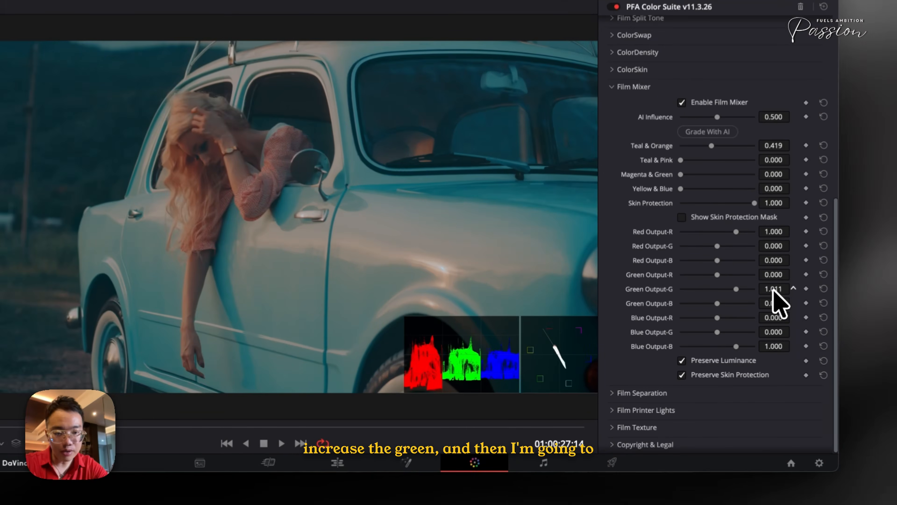
drag(734, 310, 762, 315)
drag(811, 297, 443, 255)
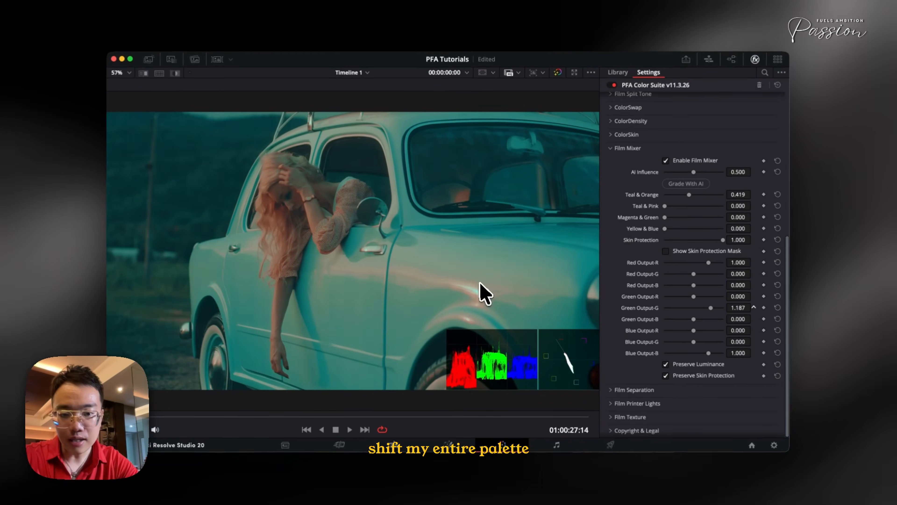
drag(485, 293, 503, 293)
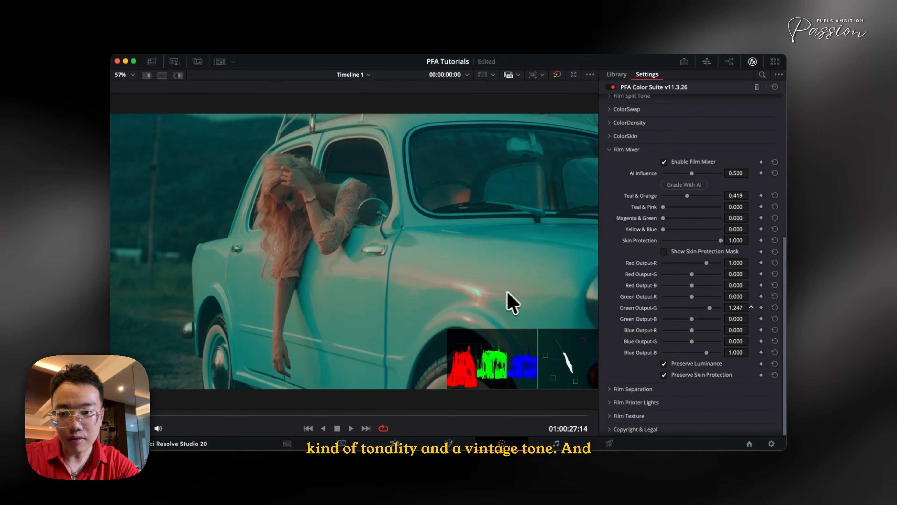
drag(465, 289, 467, 290)
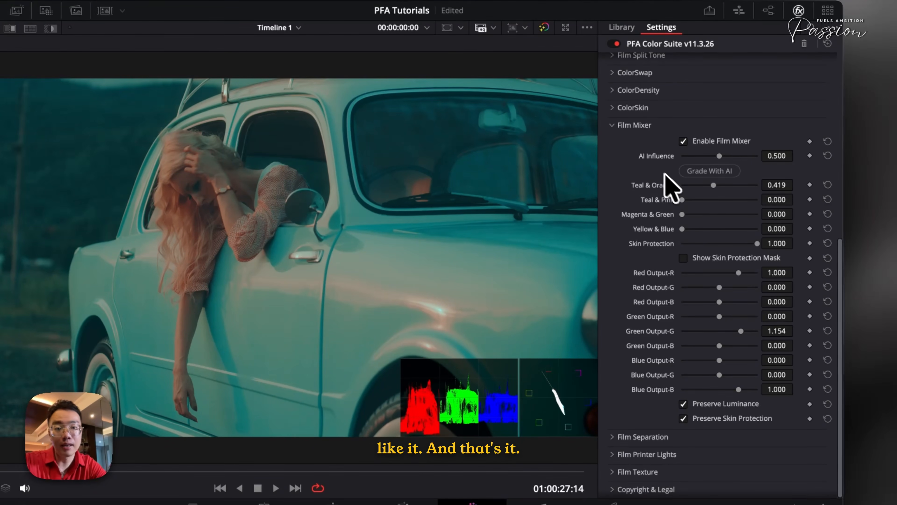
click(632, 128)
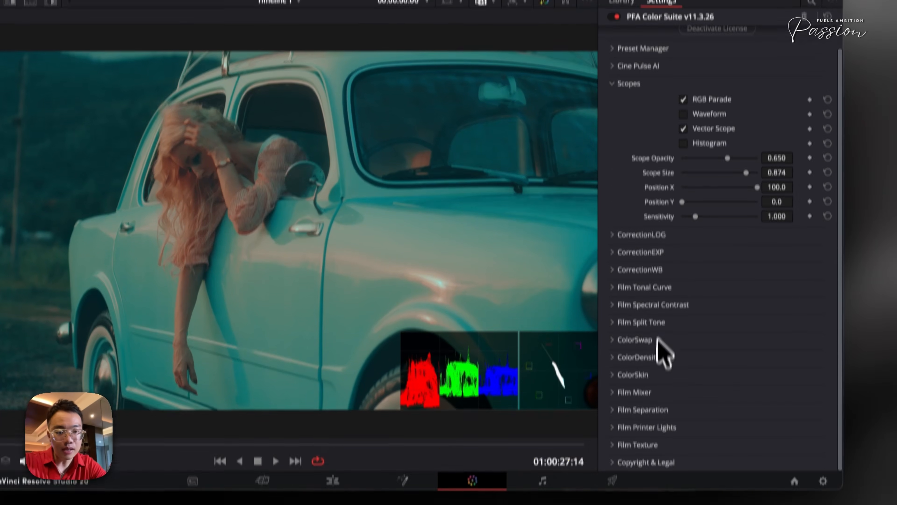
Set the Film Separation's Red ↔ Cyan balance to -0.209.
click(636, 439)
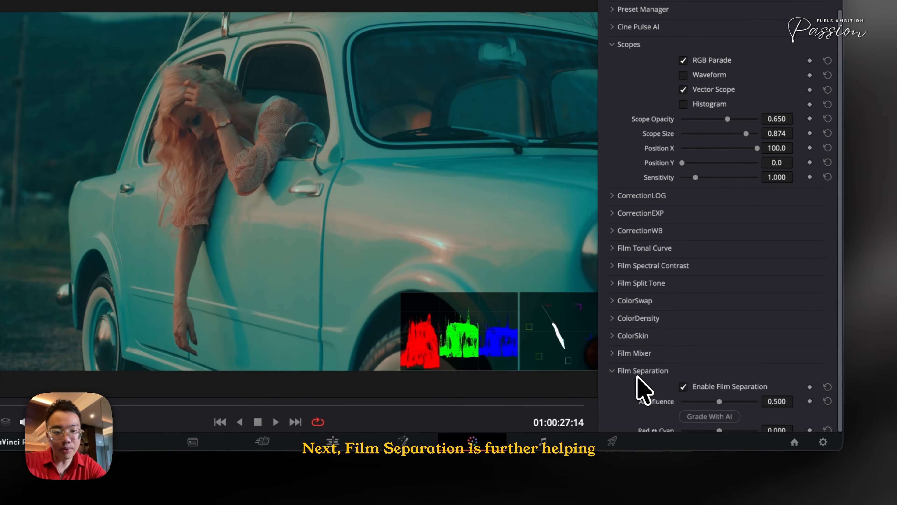
scroll(639, 384, down, 4)
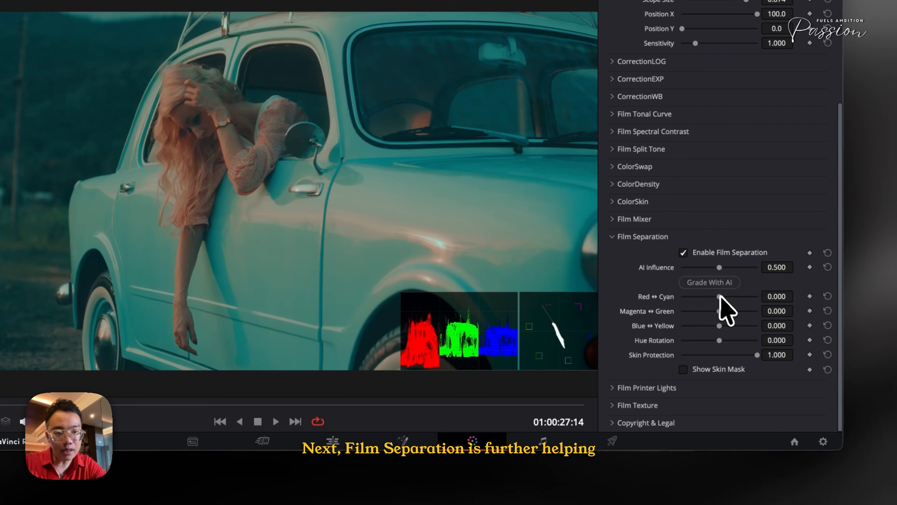
drag(727, 299, 710, 298)
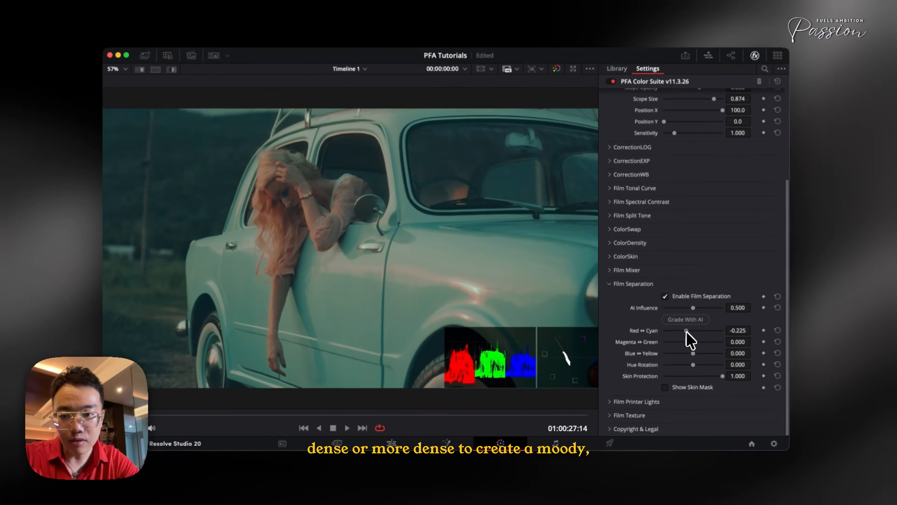
drag(686, 330, 685, 331)
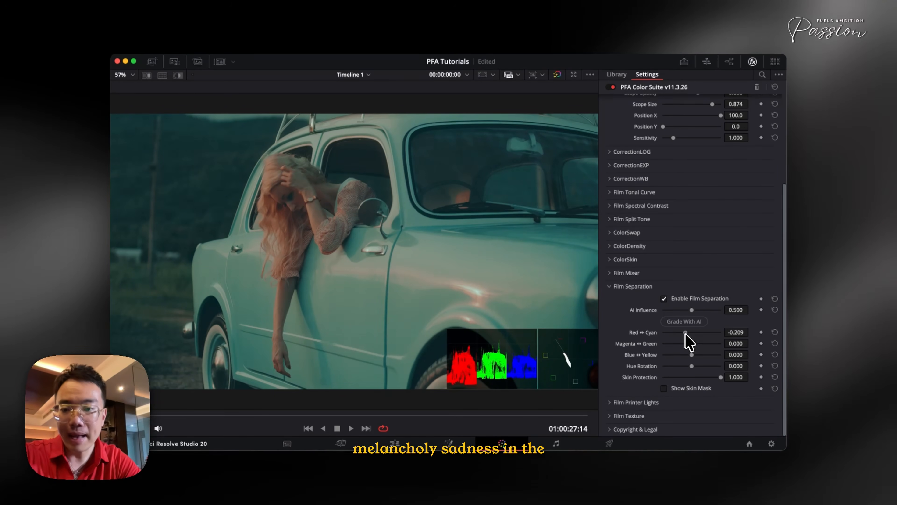
Set the Film Separation's Red ↔ Cyan to -0.225, Magenta ↔ Green to 0.023 and Blue ↔ Yellow to -0.054.
mouse_move(686, 334)
mouse_down()
mouse_move(693, 342)
mouse_move(685, 336)
mouse_up()
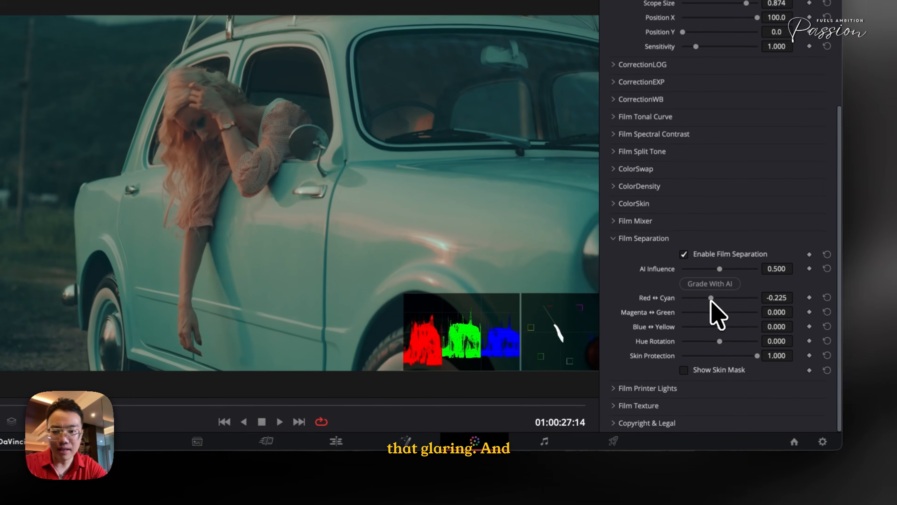
drag(722, 312, 721, 329)
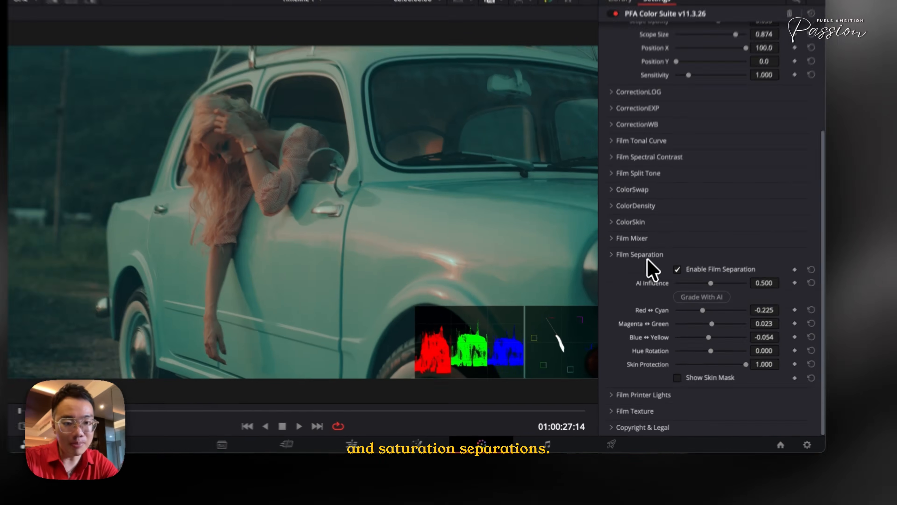
click(639, 287)
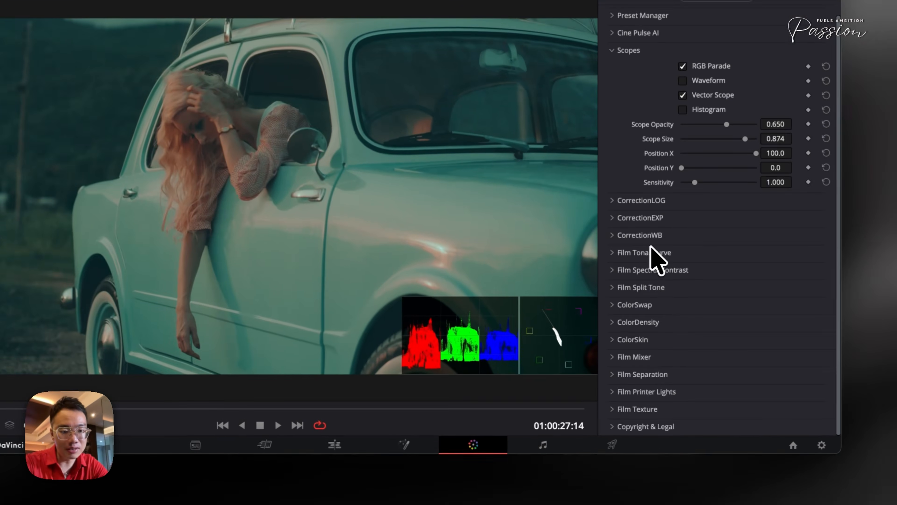
Temporarily show the Film Printer Lights' protection mask and lower Shadow Protection to 0.868.
click(643, 402)
scroll(752, 286, down, 5)
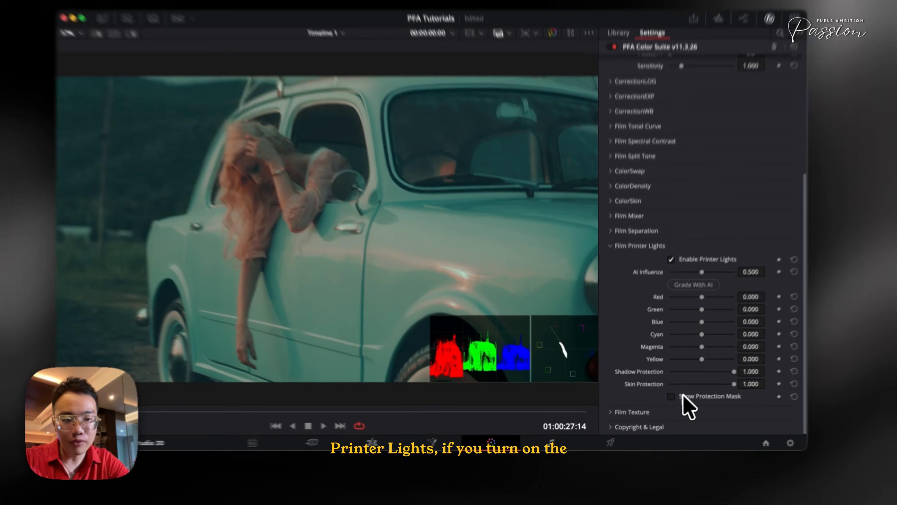
click(673, 401)
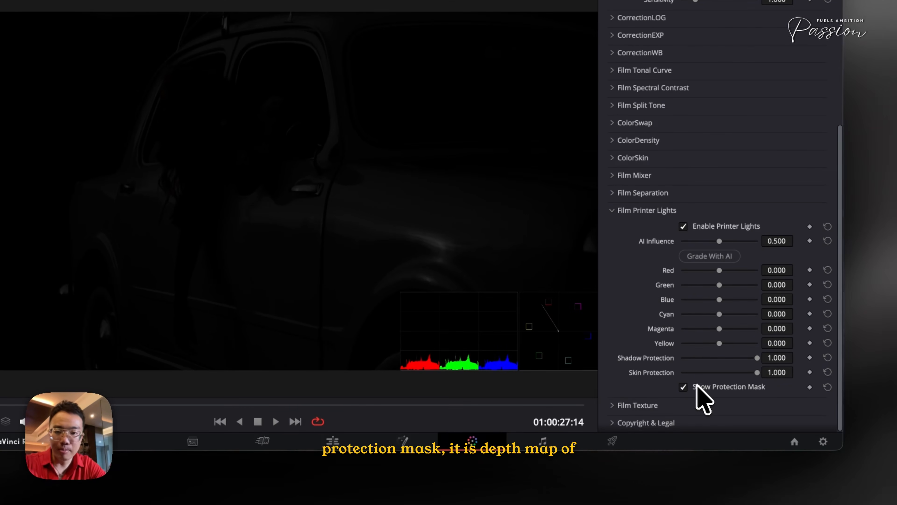
click(696, 385)
click(695, 385)
click(695, 385)
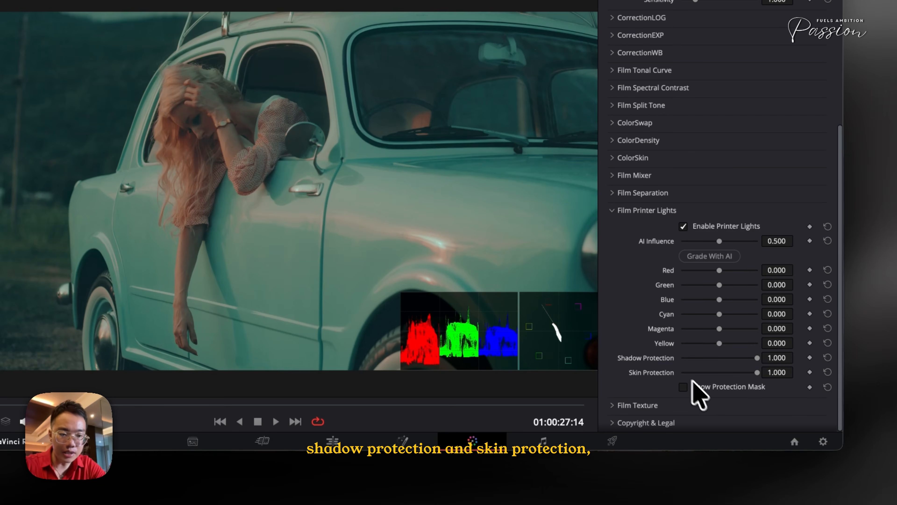
drag(738, 358, 740, 359)
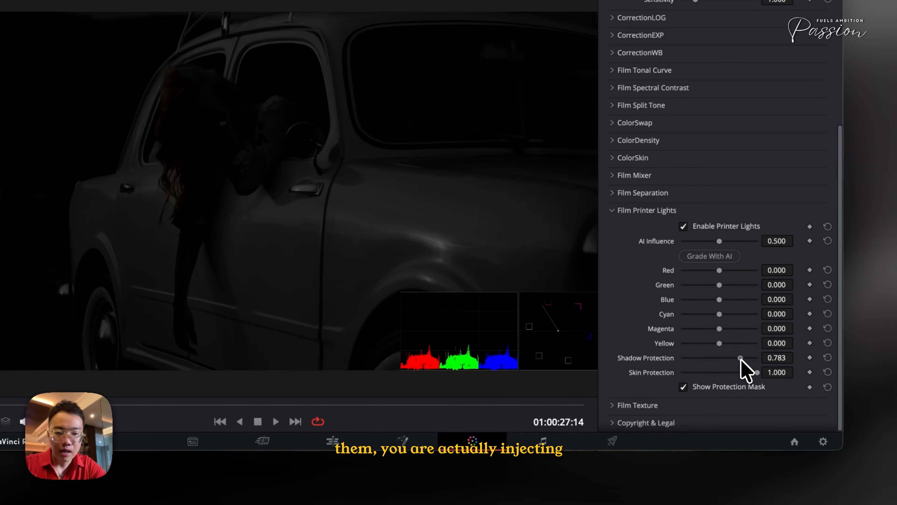
click(717, 386)
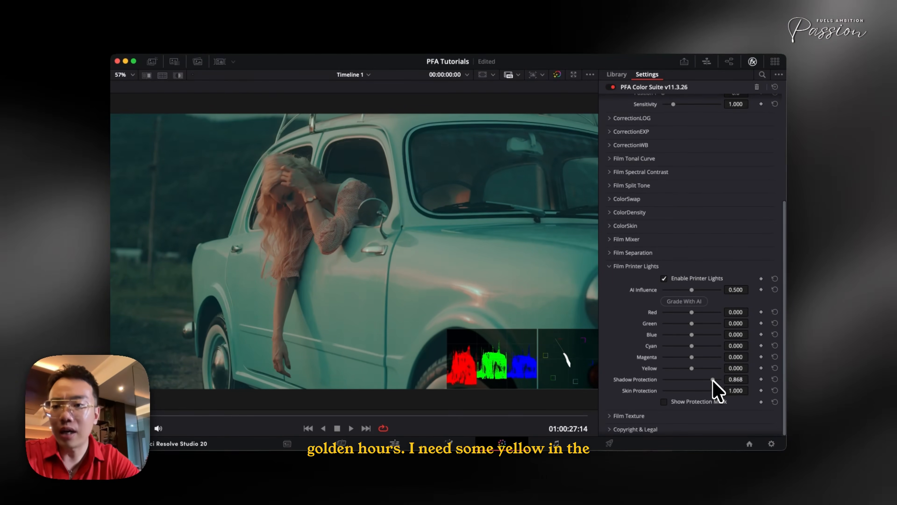
Set the Film Printer Lights' Yellow to 0.550, checking the protection mask and comparing the image with Printer Lights disabled.
drag(691, 368, 737, 352)
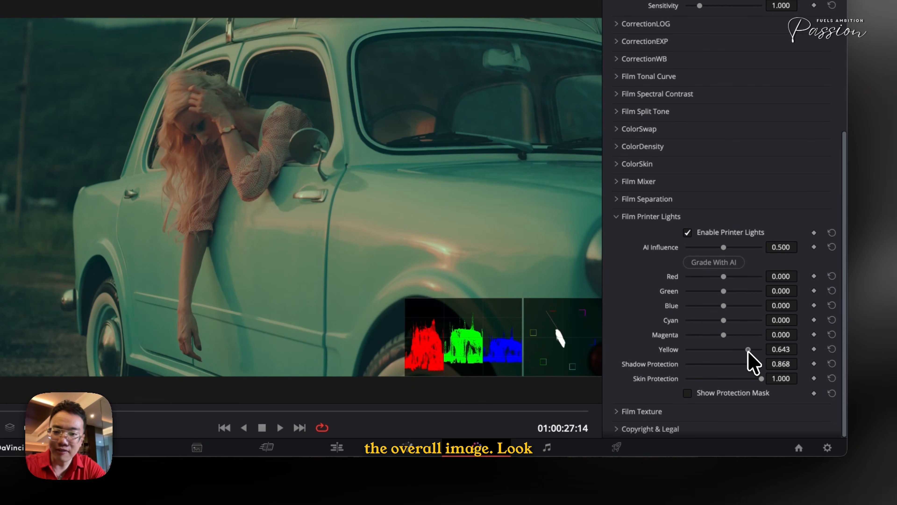
click(727, 350)
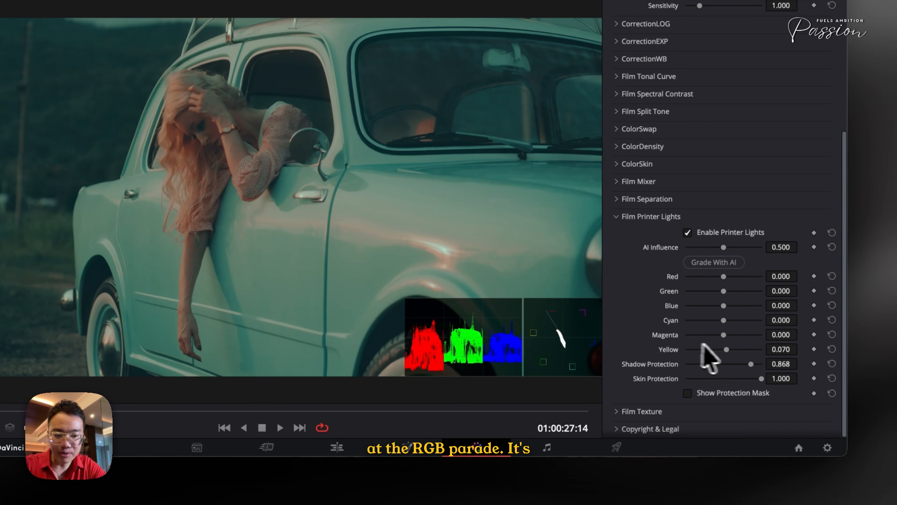
drag(726, 348, 740, 349)
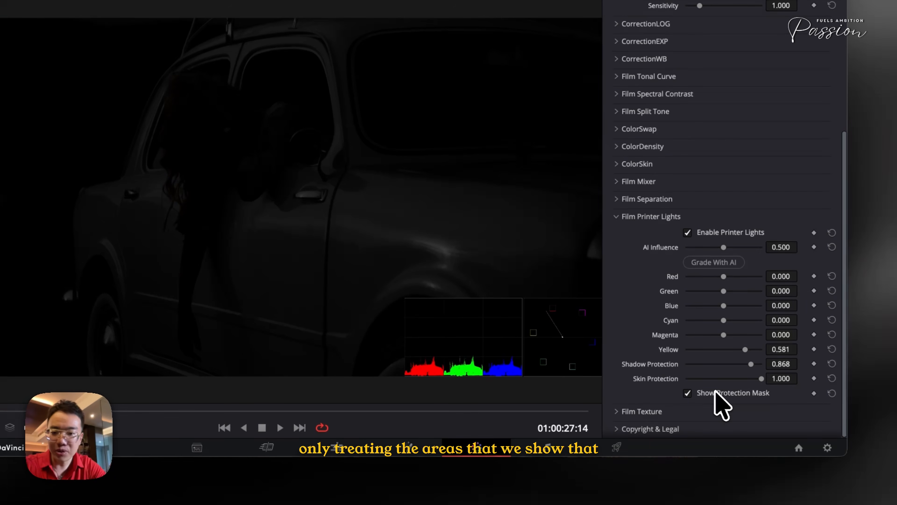
click(715, 391)
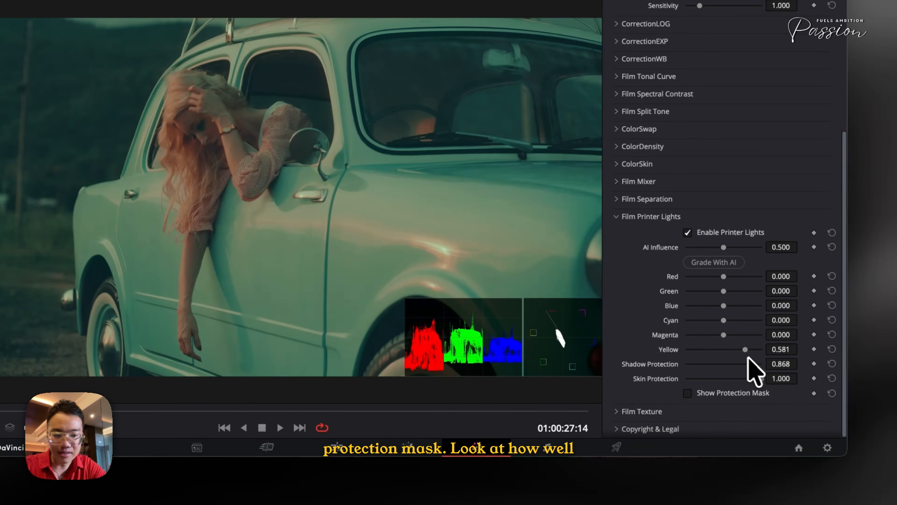
drag(746, 351, 751, 350)
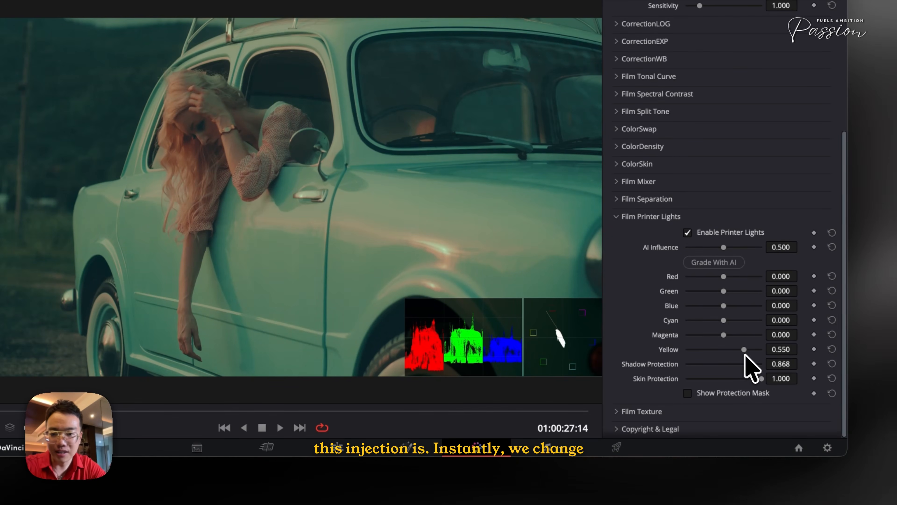
key(super+d)
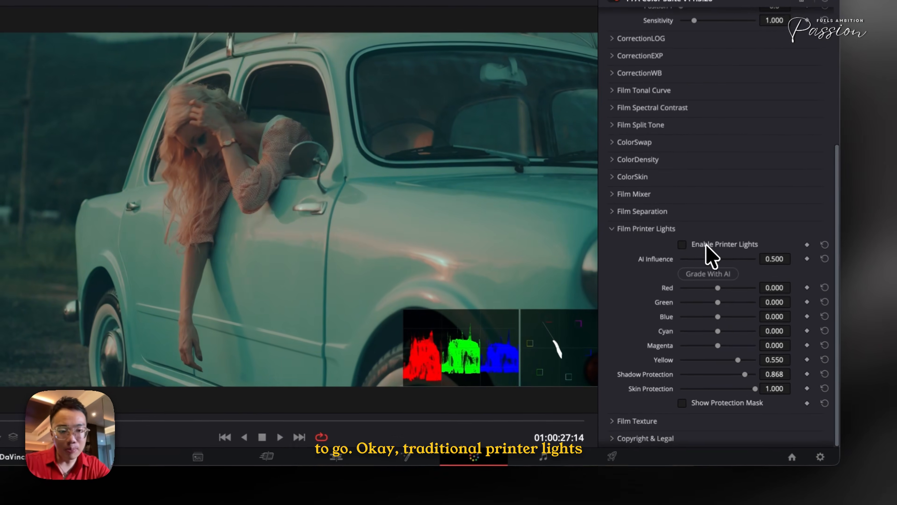
click(684, 278)
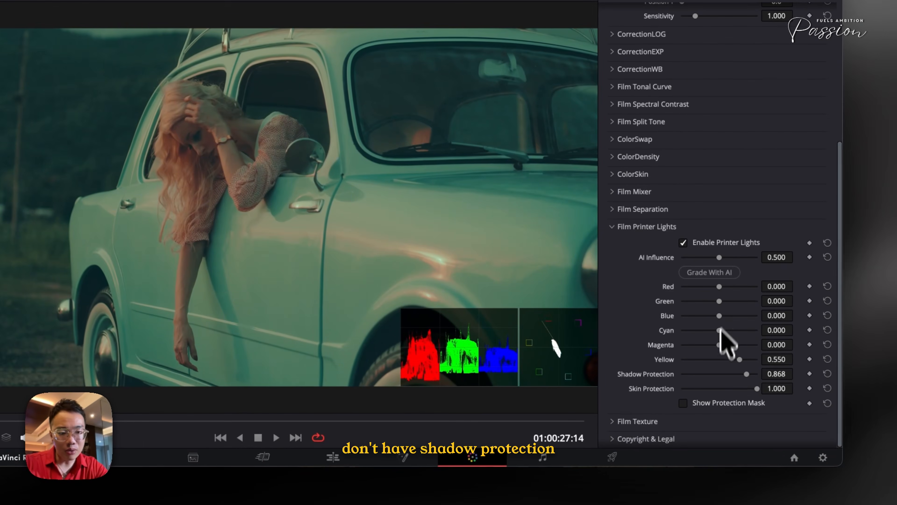
Compare the Printer Lights with Shadow Protection and Skin Protection at 0, then set both to 1.000.
drag(699, 373, 644, 371)
drag(702, 387, 638, 386)
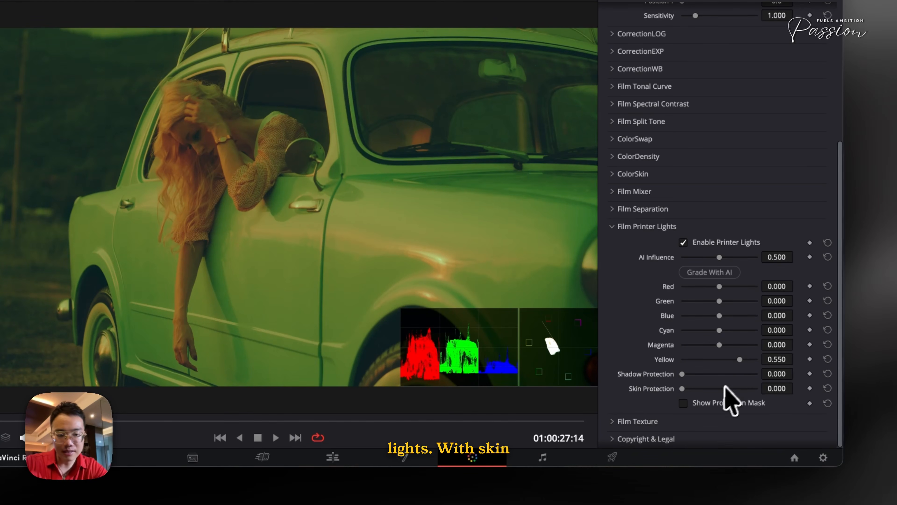
drag(753, 375, 784, 388)
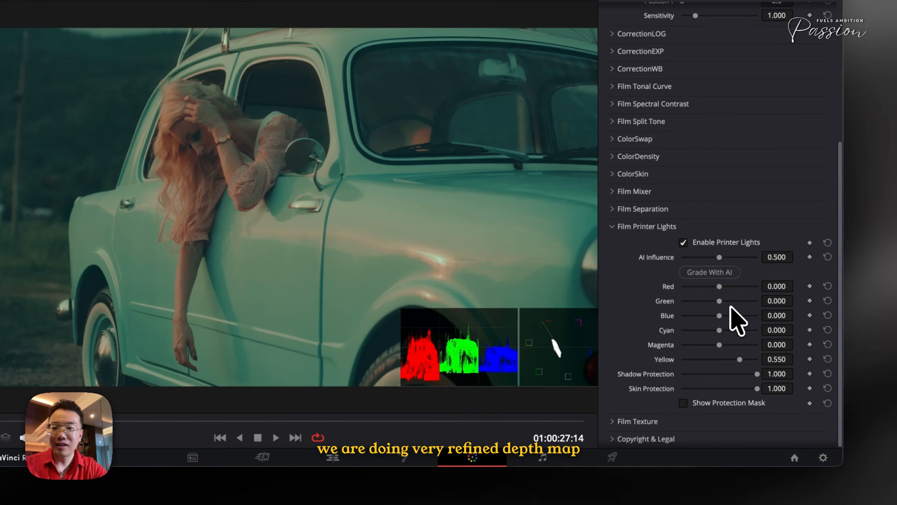
Raise the Film Printer Lights' Green to 0.473 and compare the image with and without the grade.
drag(722, 301, 734, 301)
key(super+d)
key(super+d)
key(super+d)
key(super+d)
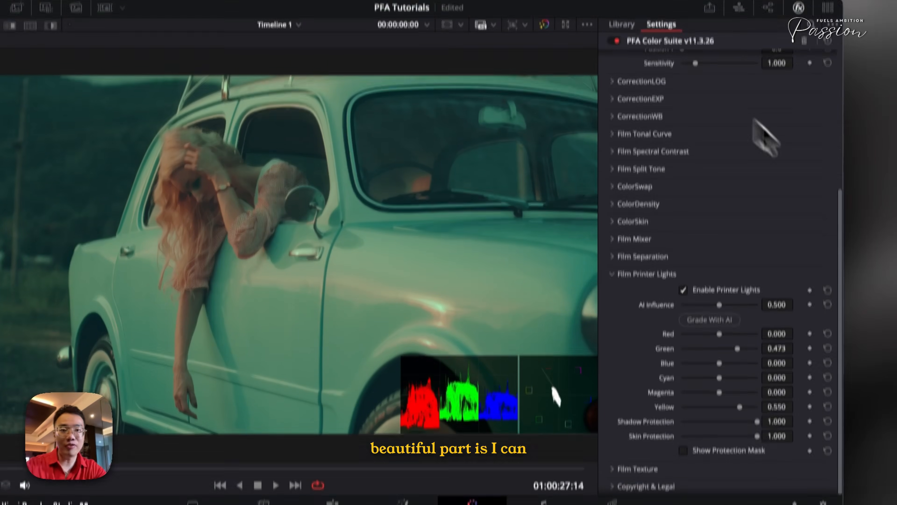
scroll(776, 213, up, 10)
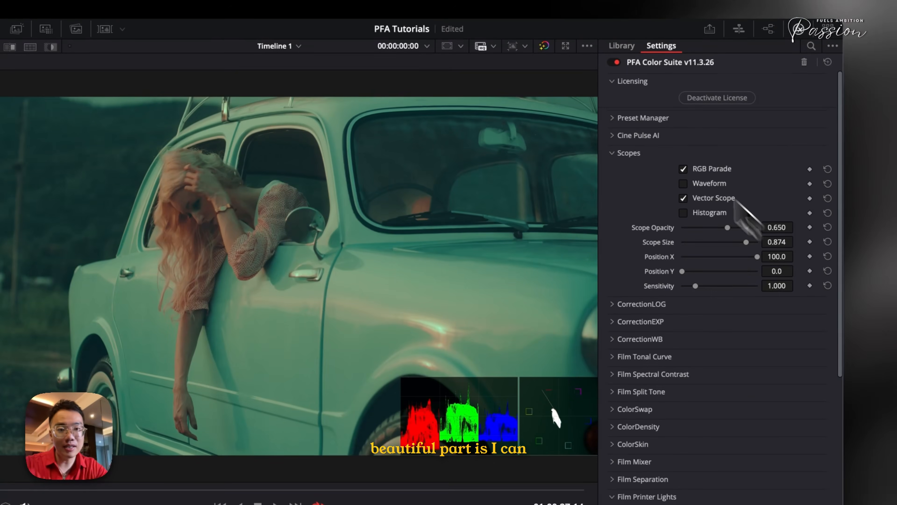